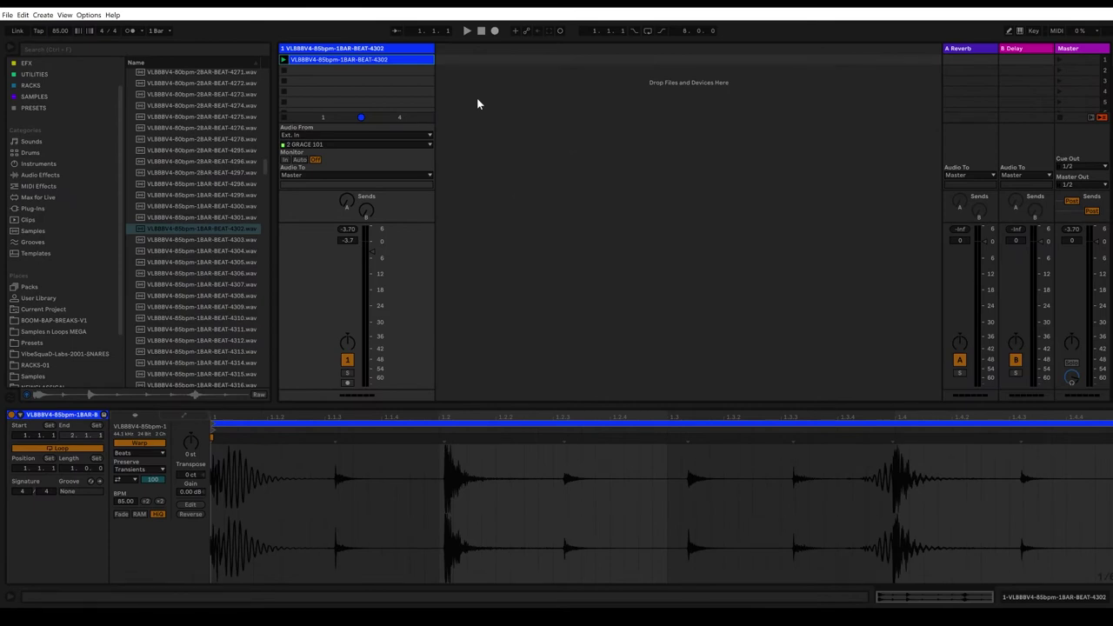
Launch the VLBBBV4-85bpm-1BAR-BEAT-4302 clip and set its Beats warp transient loop mode to Off.
left_click(284, 61)
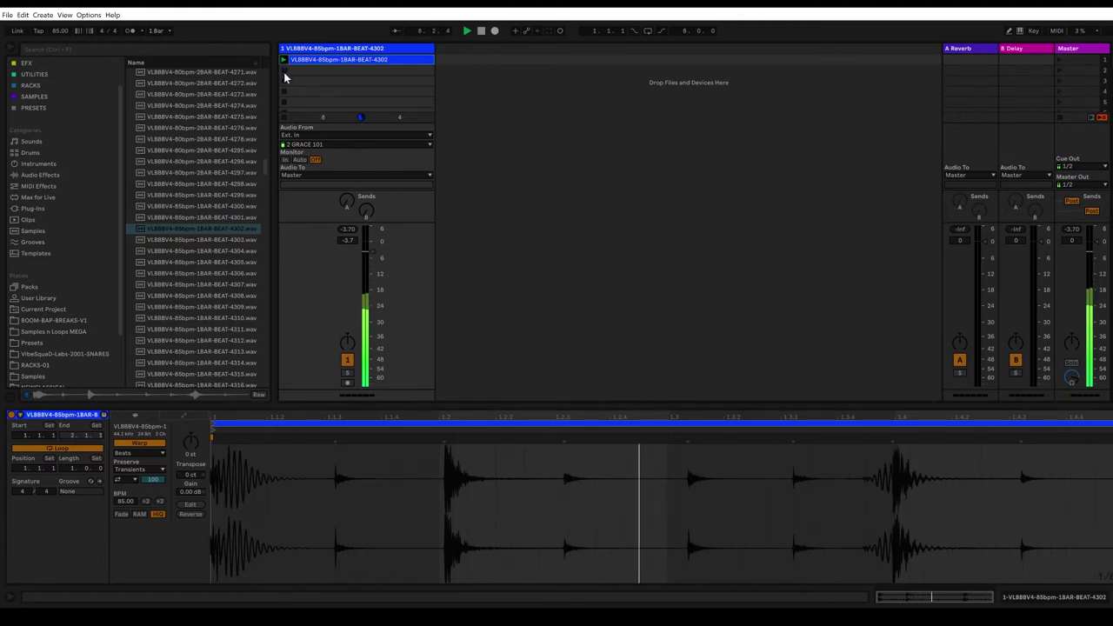
left_click_drag(428, 406, 428, 391)
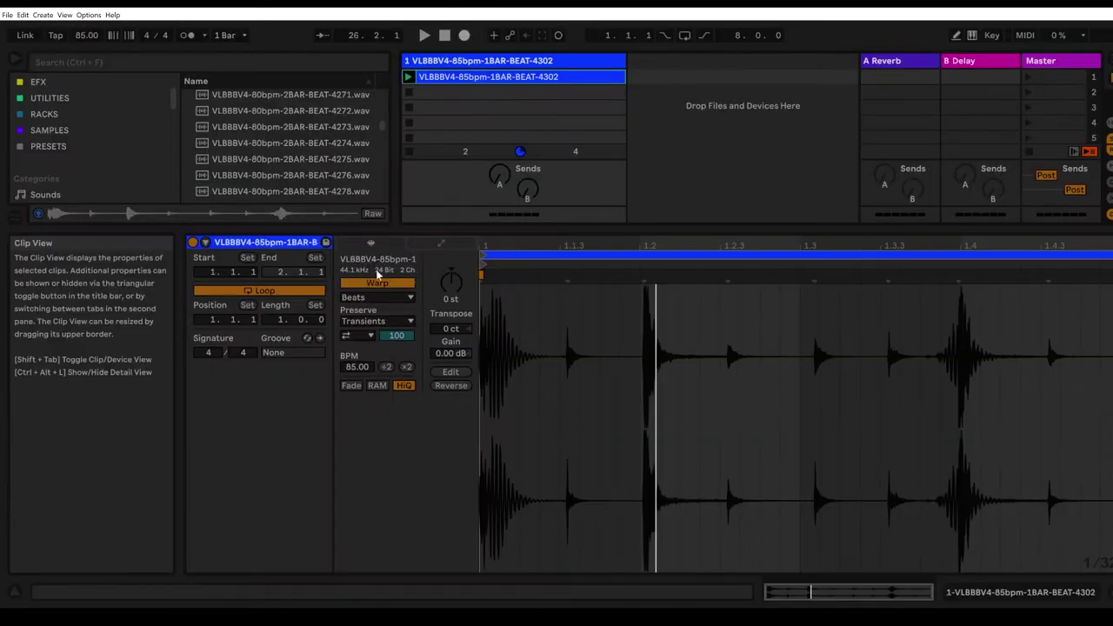
left_click(361, 337)
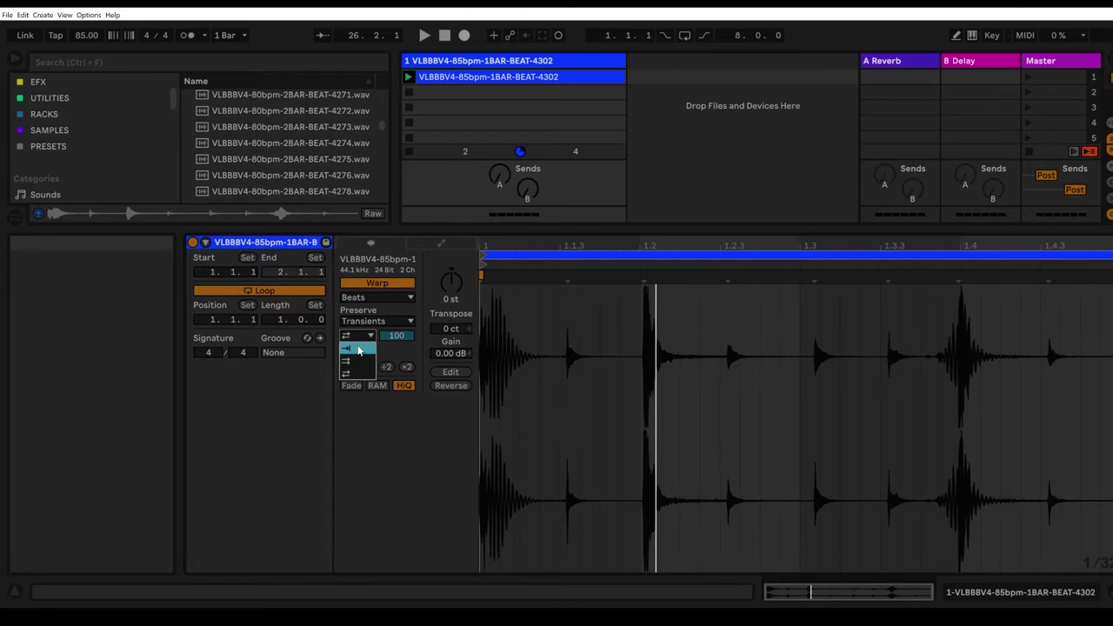
left_click(358, 349)
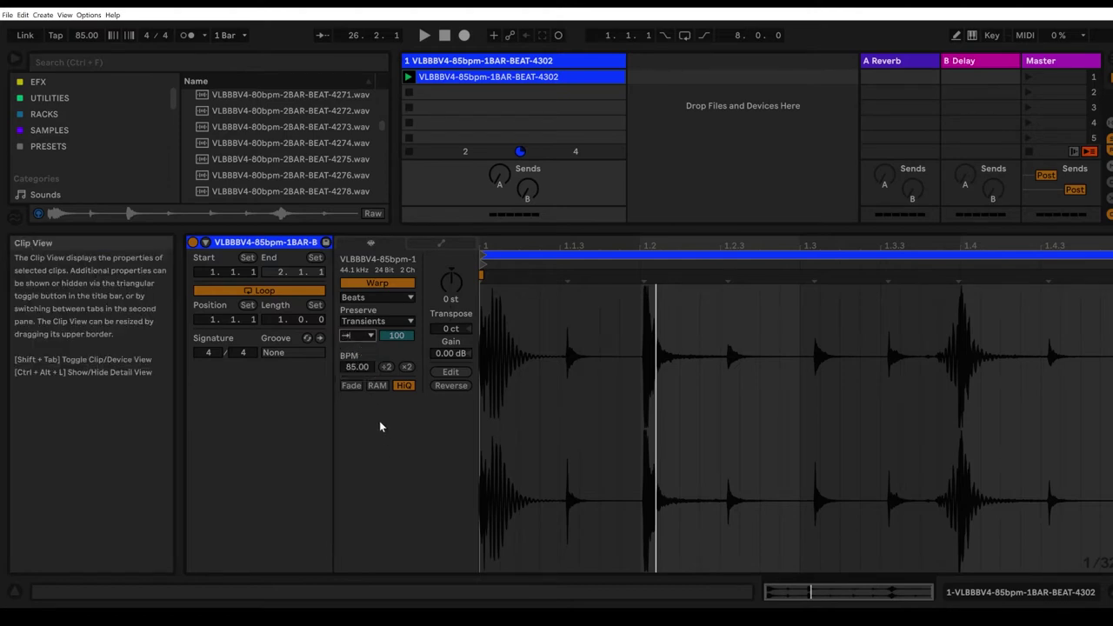
Play the clip while sweeping its transient envelope between the minimum and 100, including at a project tempo of 179 BPM.
key("space")
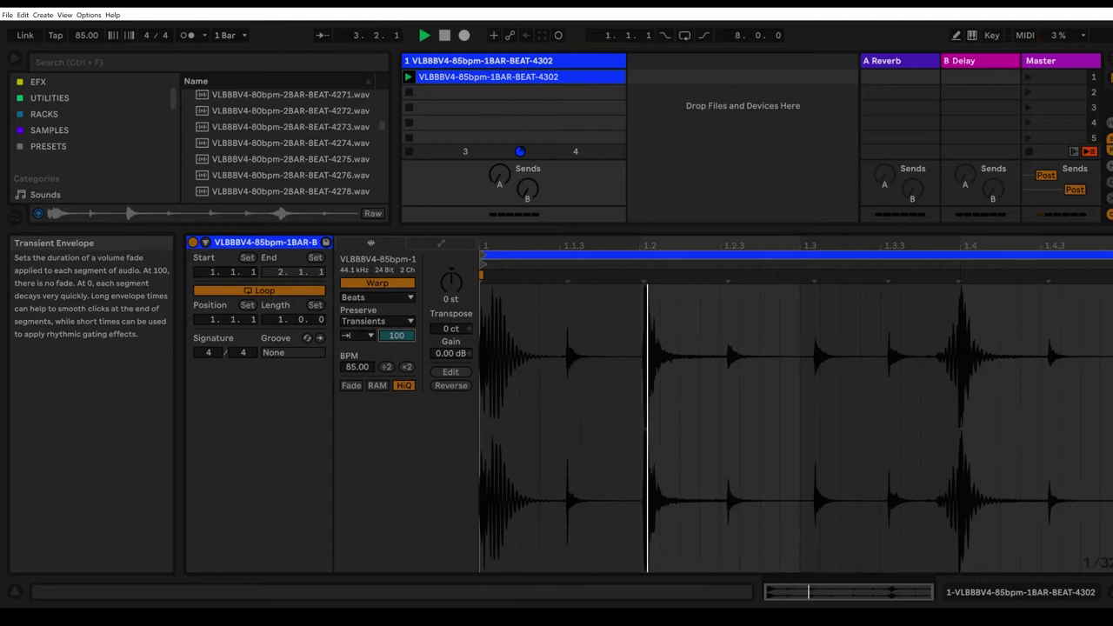
left_click_drag(398, 341, 399, 413)
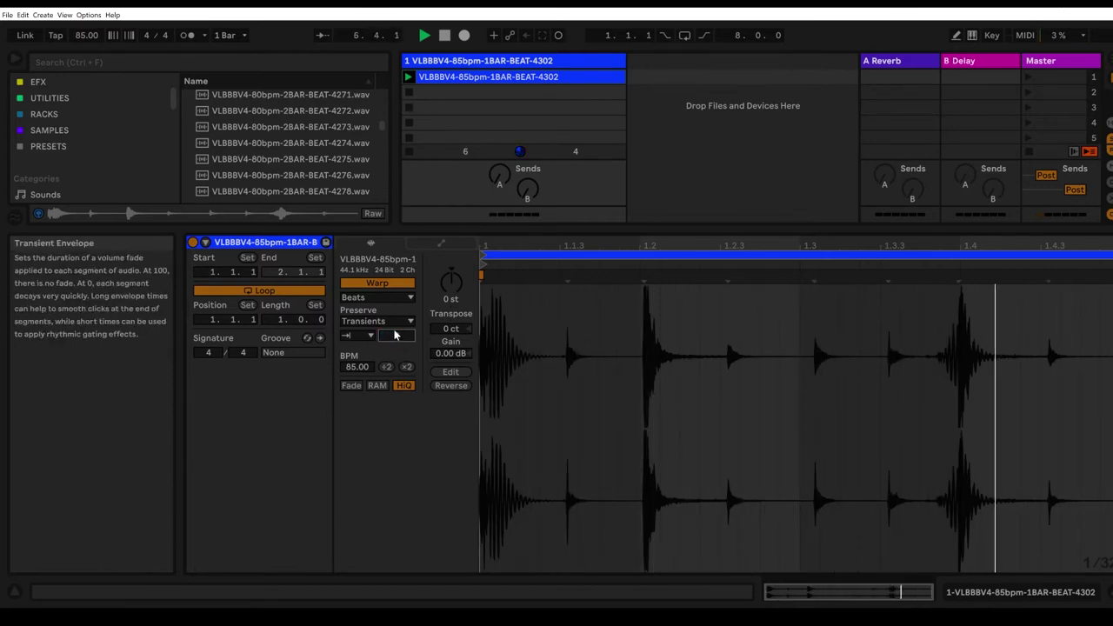
left_click_drag(396, 335, 396, 253)
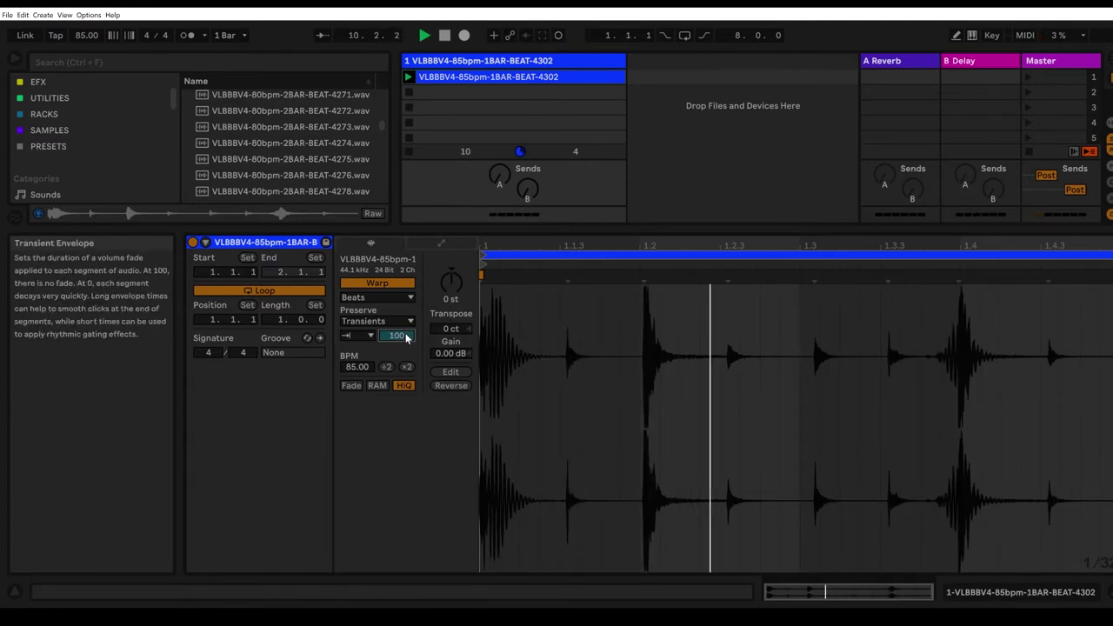
left_click_drag(406, 342, 406, 341)
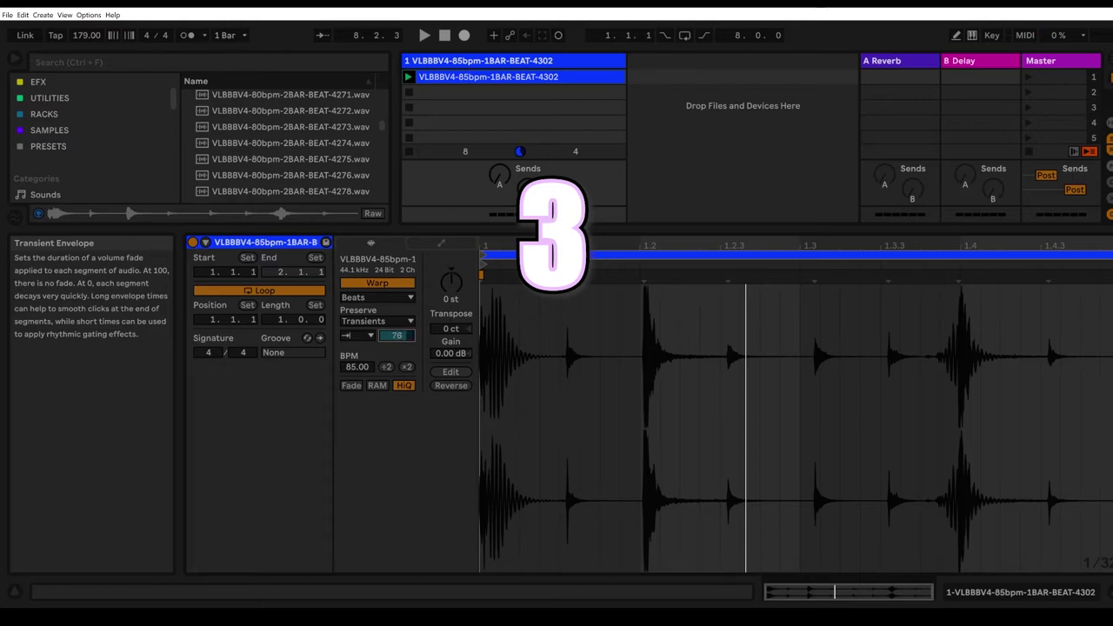
key("space")
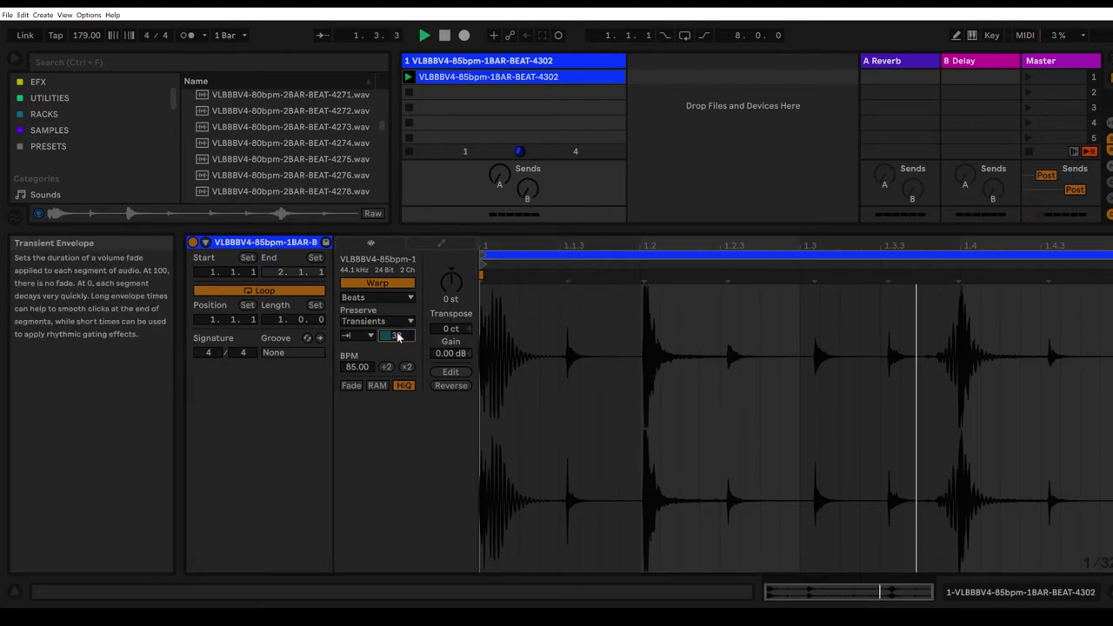
left_click_drag(398, 337, 398, 334)
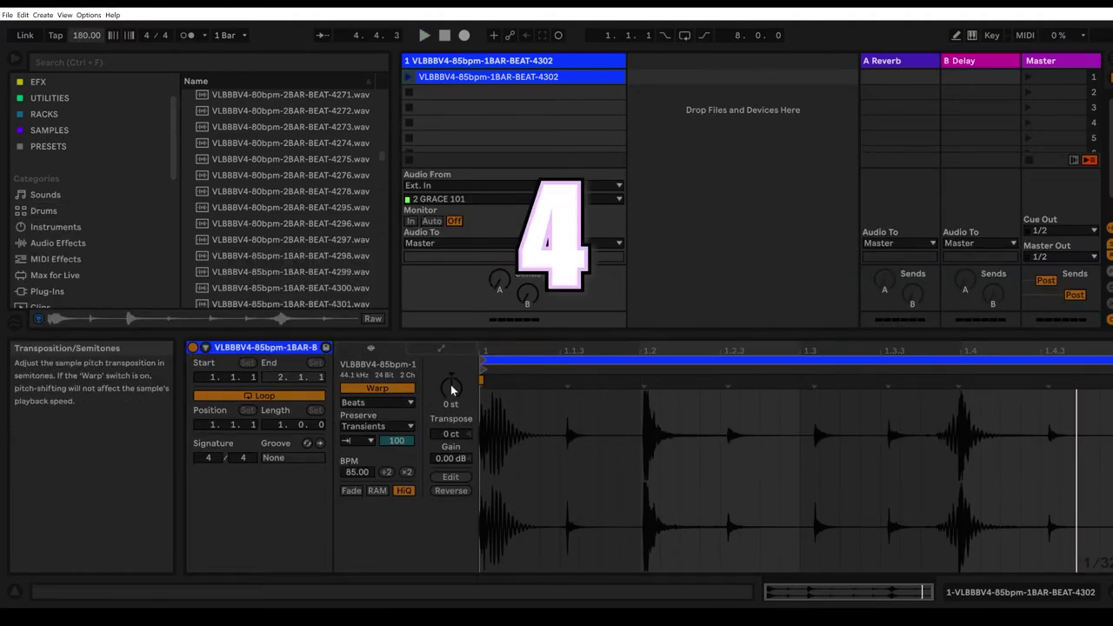
Launch the clip at 180 BPM, raise its transposition and lower its transient envelope during playback.
key("space")
left_click(409, 78)
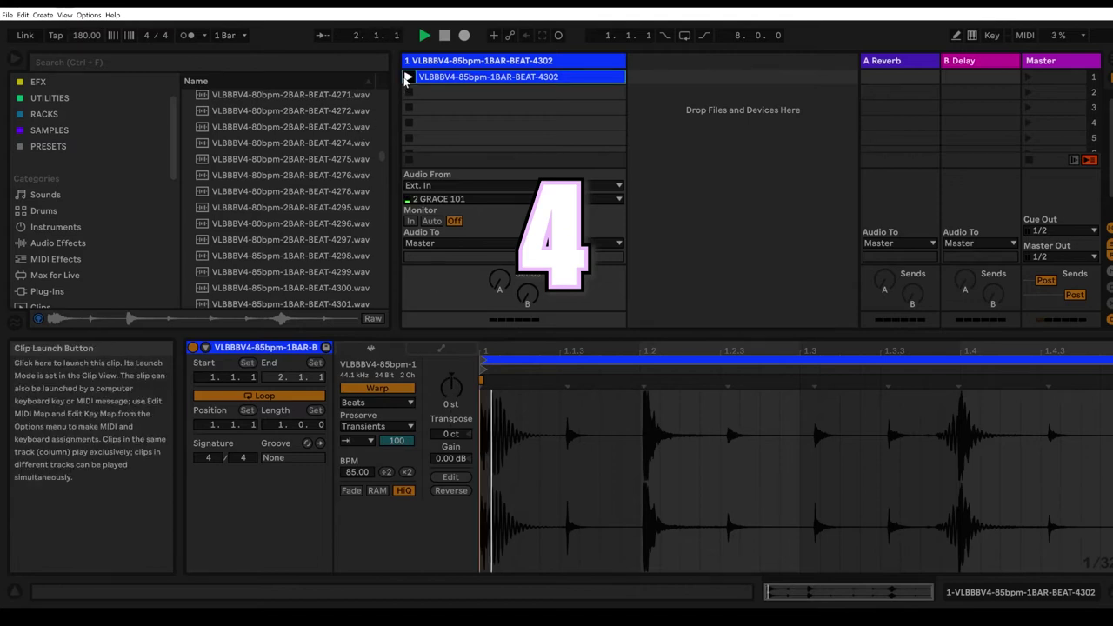
left_click_drag(453, 388, 453, 374)
left_click_drag(399, 441, 396, 490)
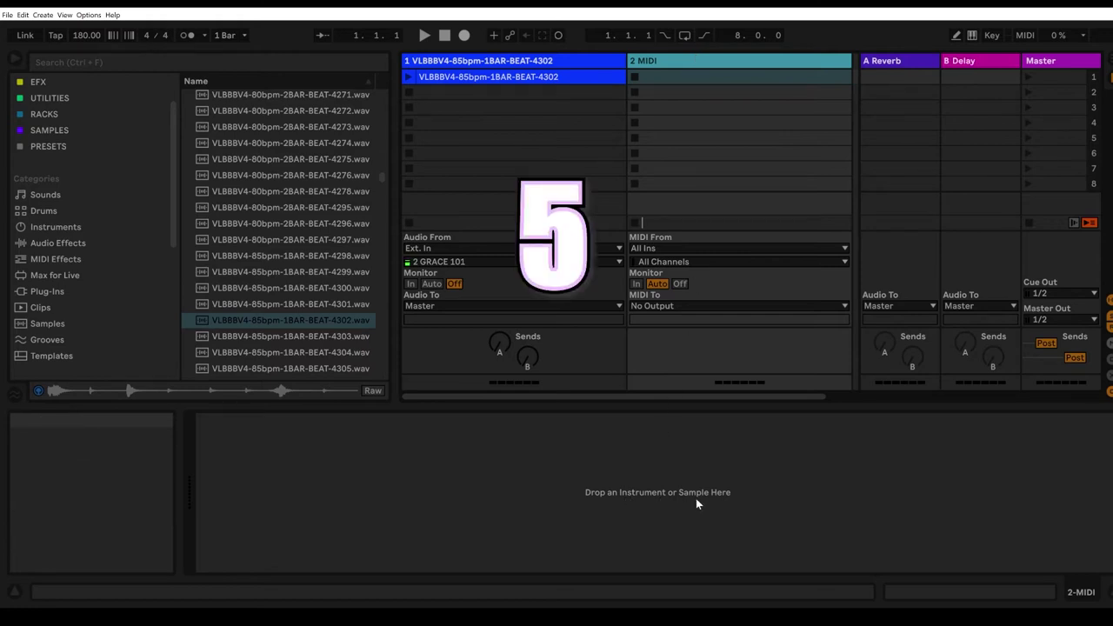
Load the beat clip into Simpler on the empty MIDI track and turn on sample looping.
left_click_drag(433, 77, 561, 514)
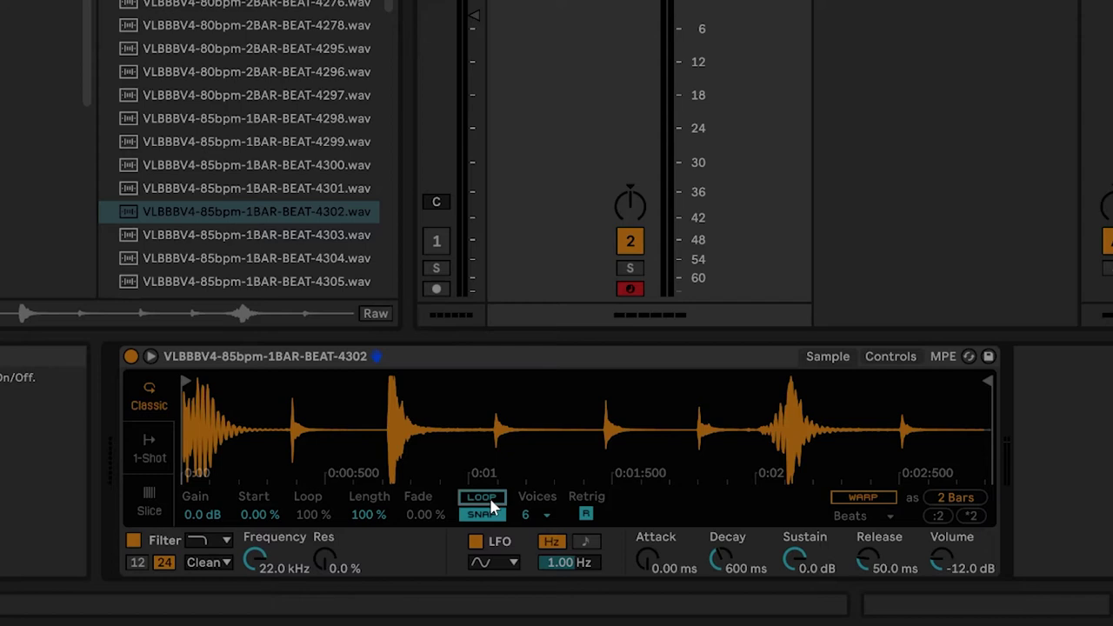
left_click(490, 497)
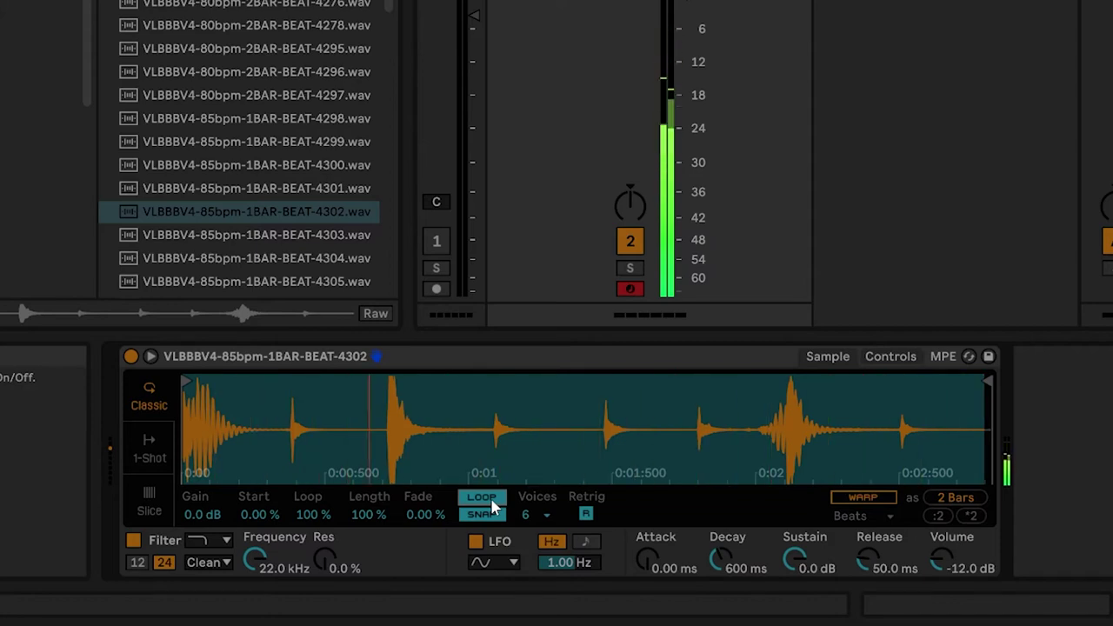
Enable Warp for the Simpler sample and try different transient envelope amounts.
left_click(890, 497)
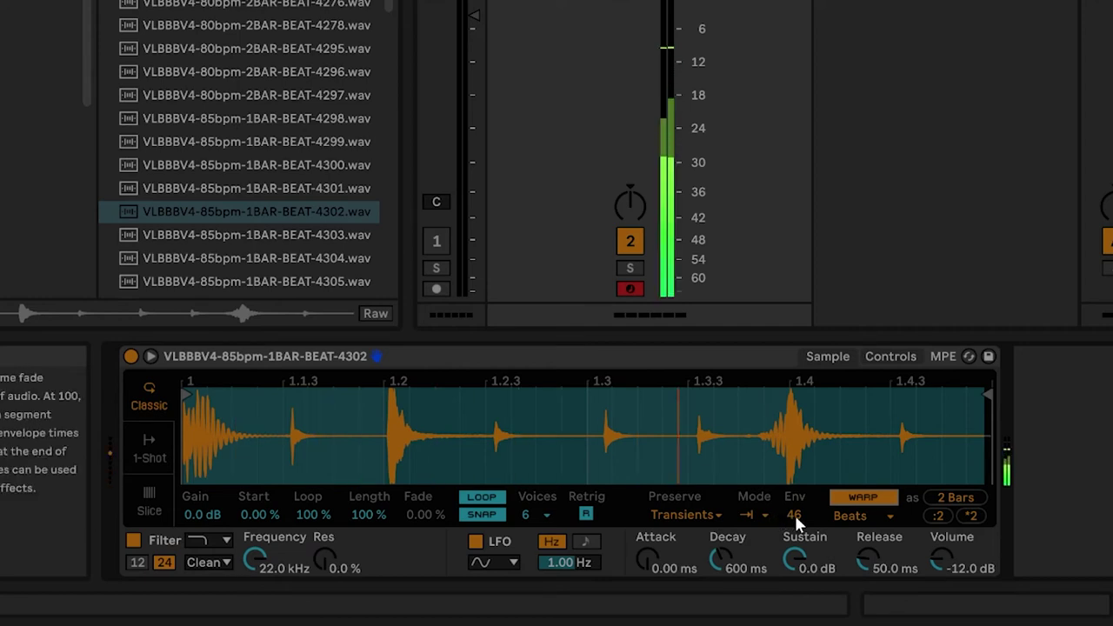
left_click_drag(796, 522, 796, 538)
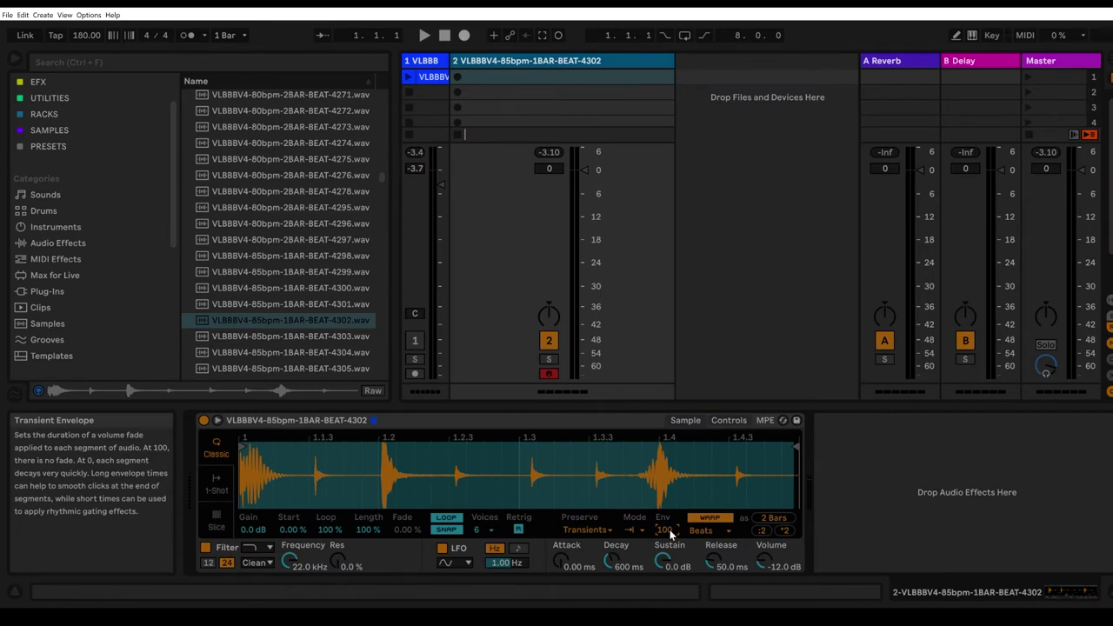
left_click_drag(669, 530, 670, 611)
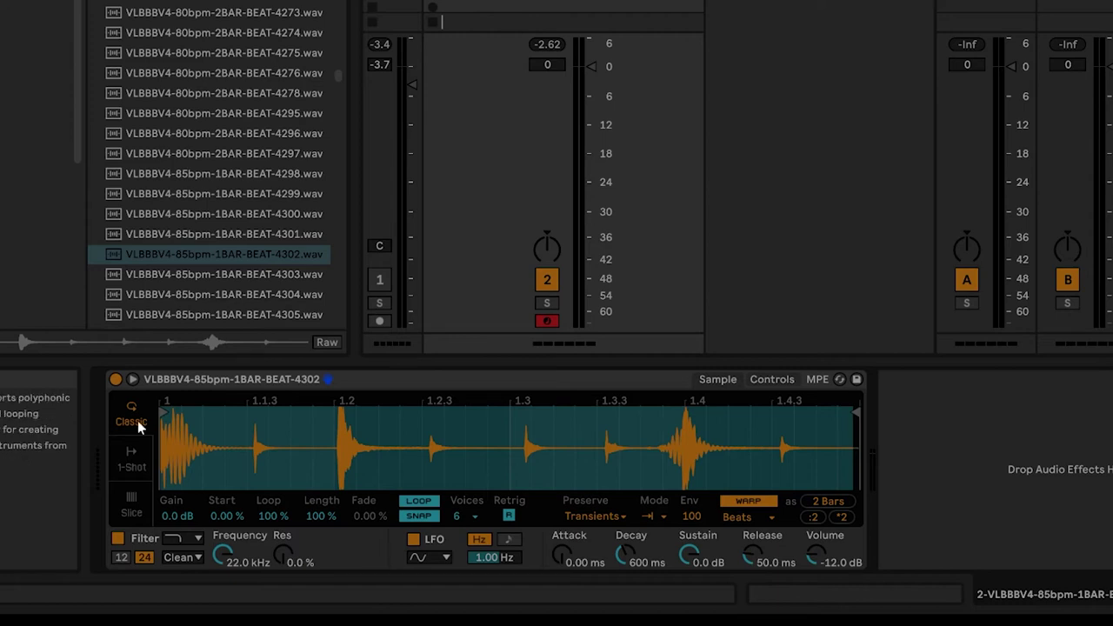
Switch Simpler to Slice mode and audition the slice starting at 1.2.3.
left_click(127, 515)
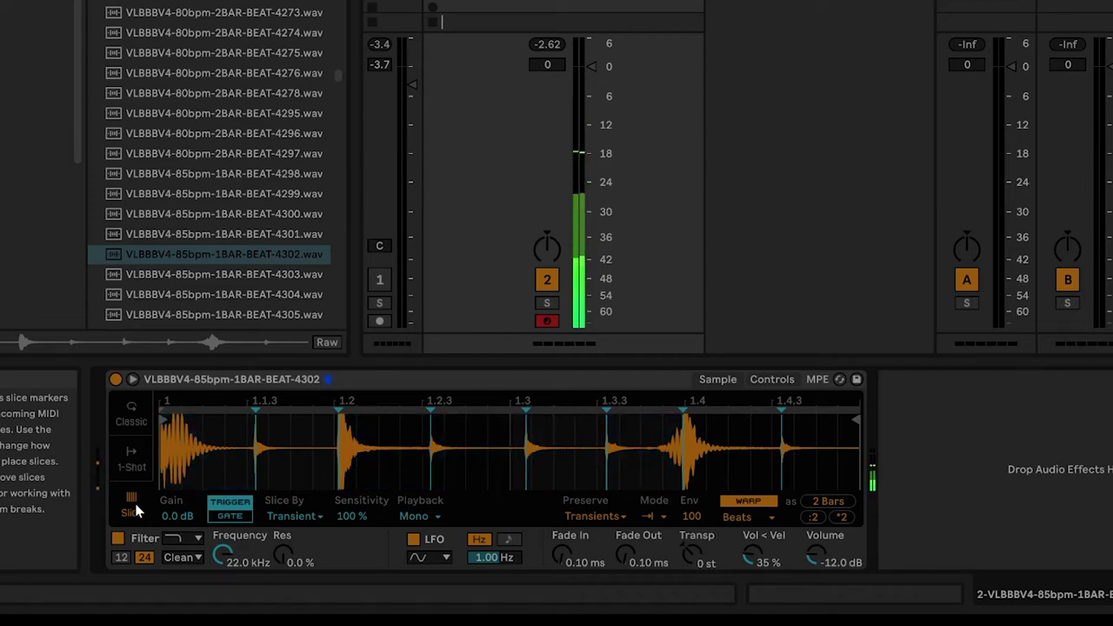
left_click_drag(193, 408, 224, 524)
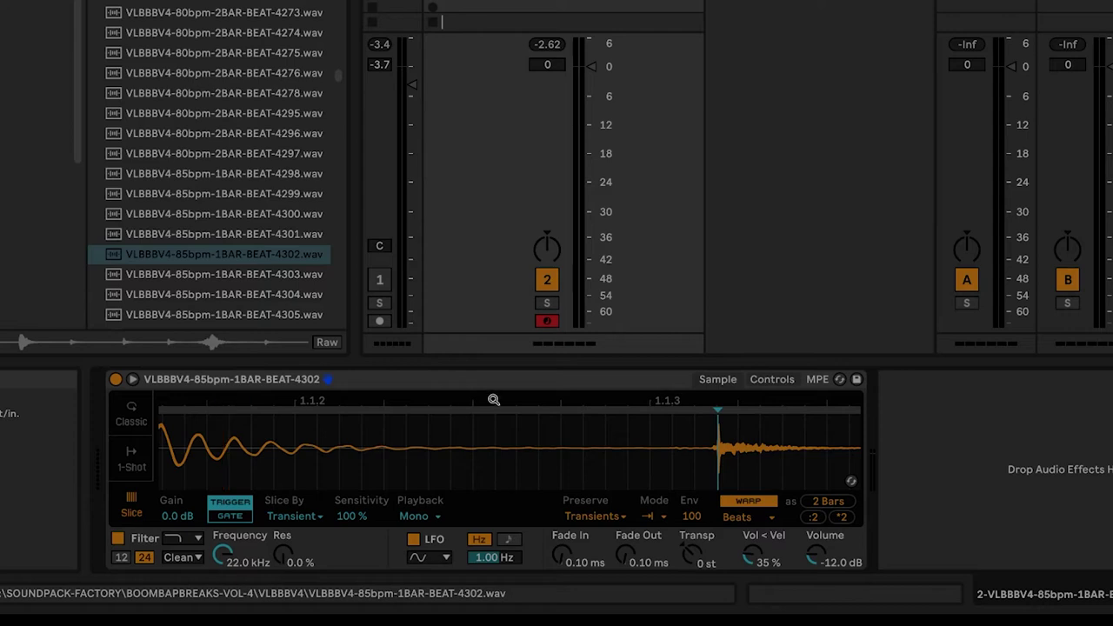
left_click_drag(725, 395, 402, 408)
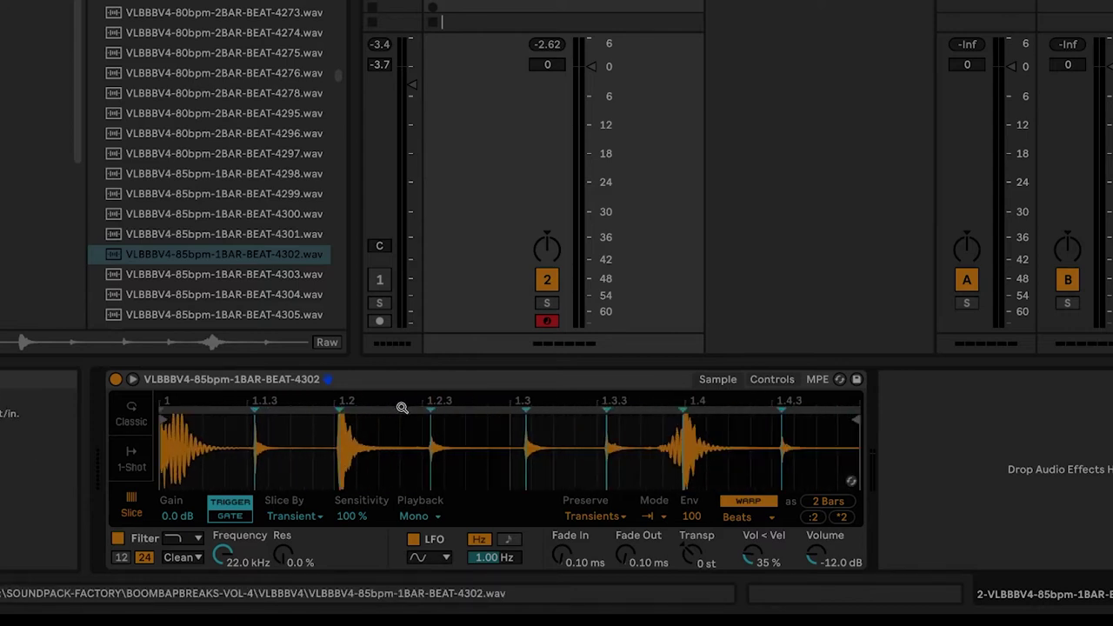
scroll(432, 403, "up", 5)
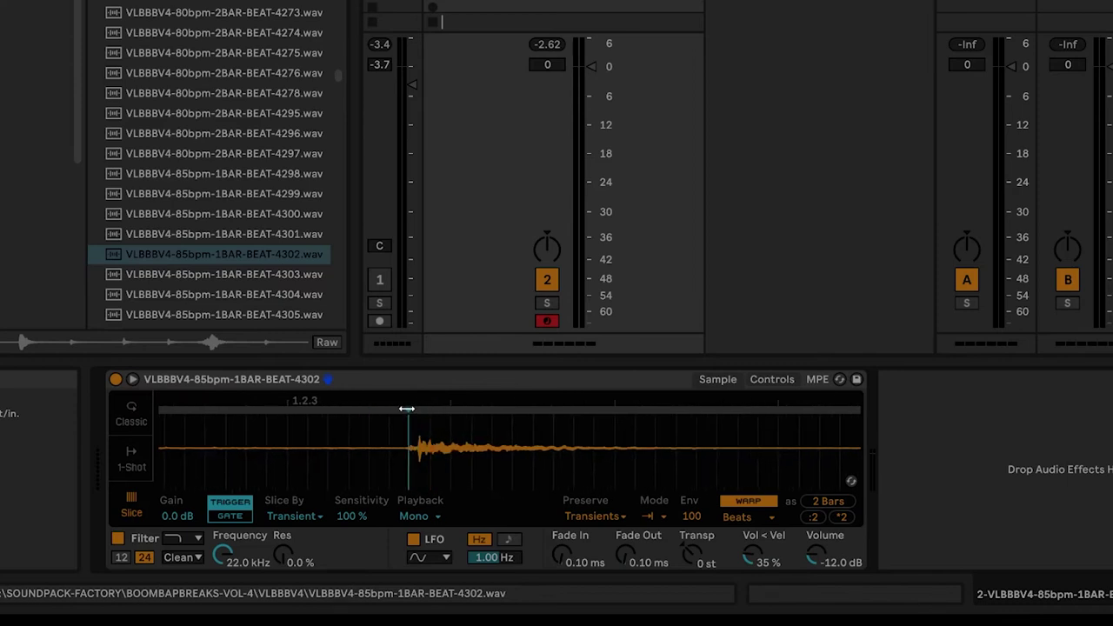
key("a")
key("a")
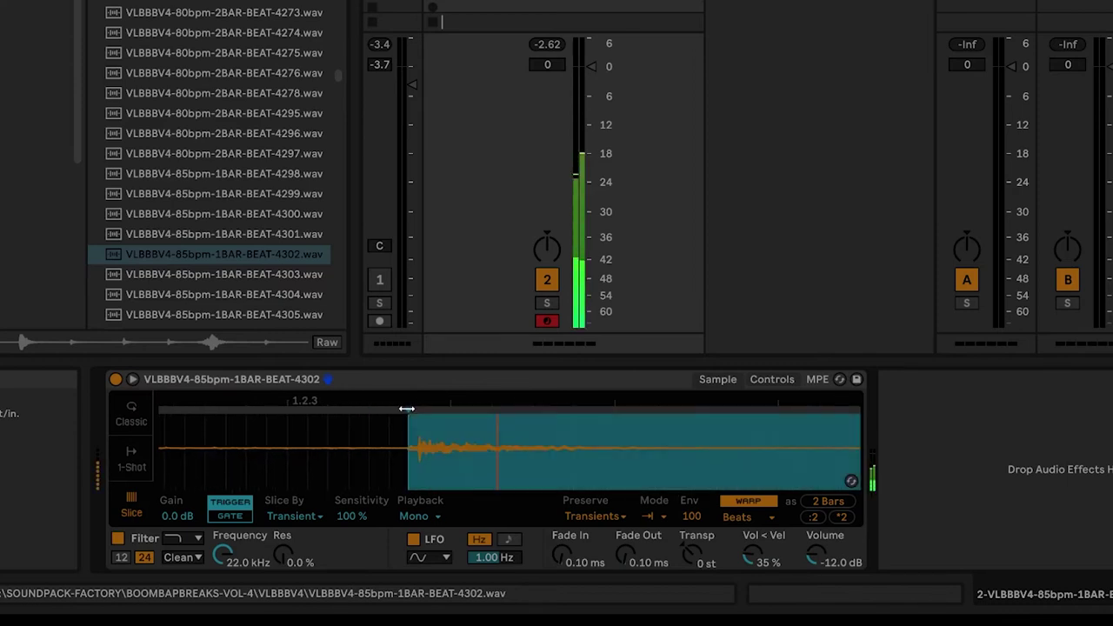
key("a")
left_click_drag(510, 404, 511, 383)
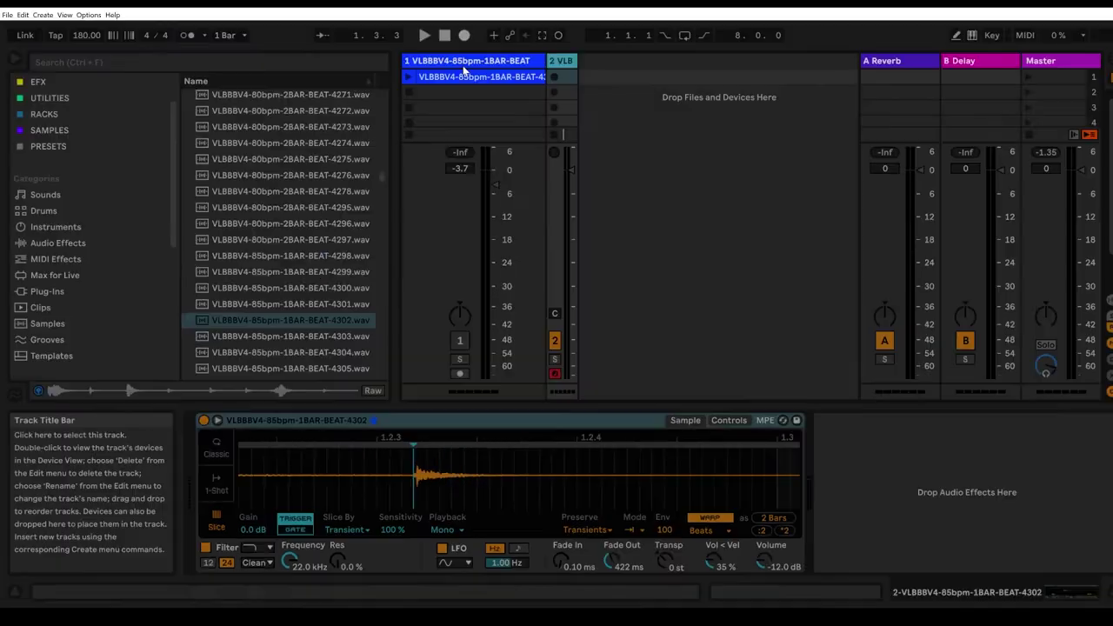
Slice the audio clip to a new MIDI track with one slice per transient and the Built-in slicing preset.
left_click(467, 76)
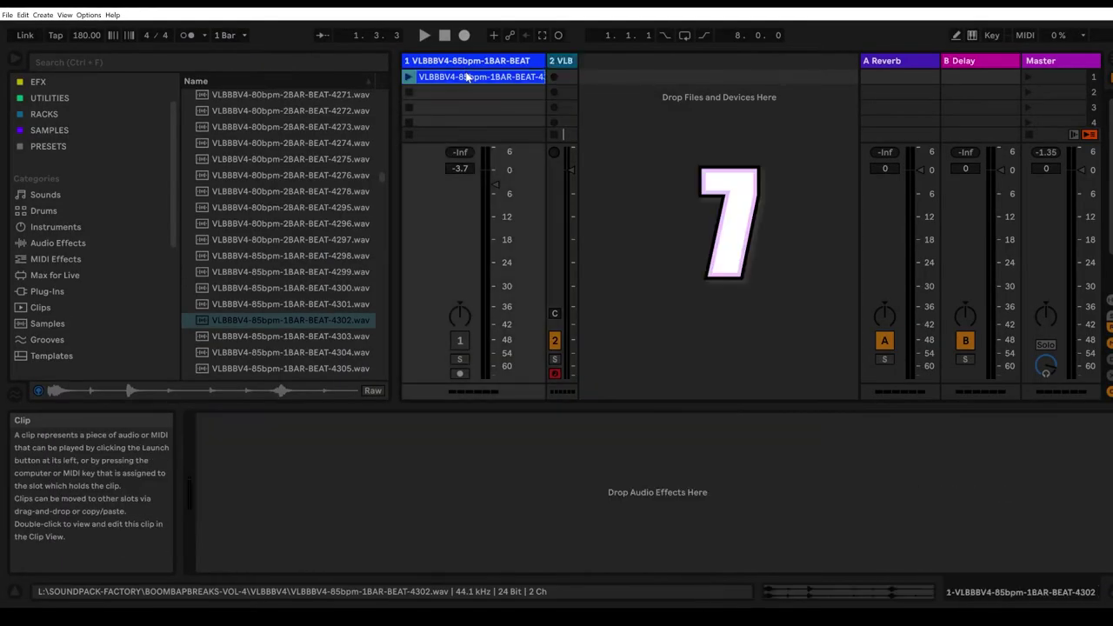
right_click(468, 77)
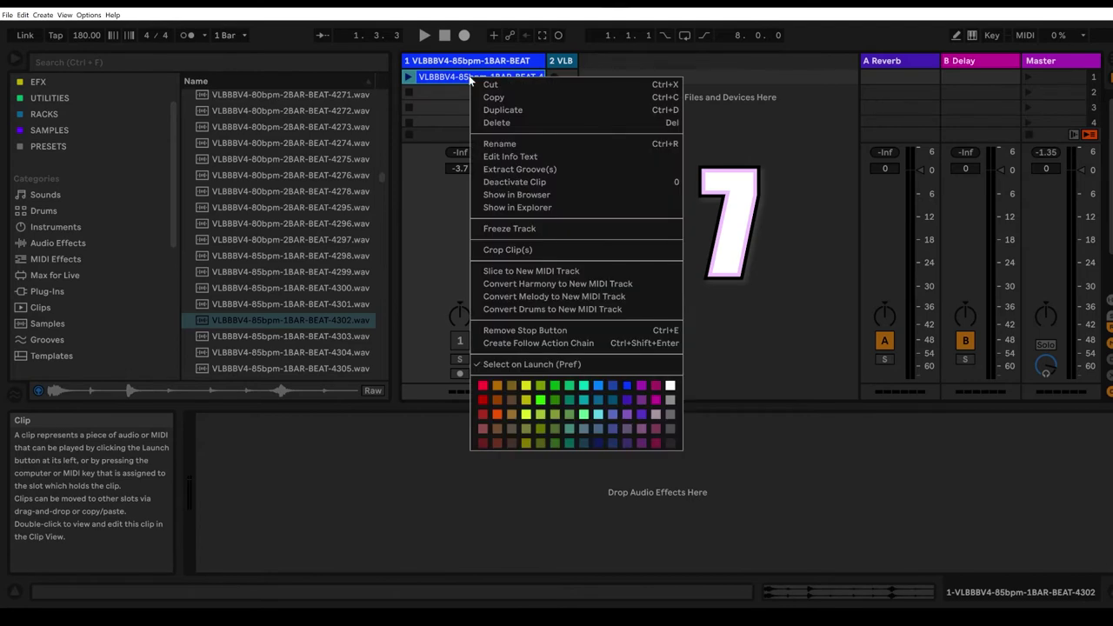
left_click(542, 272)
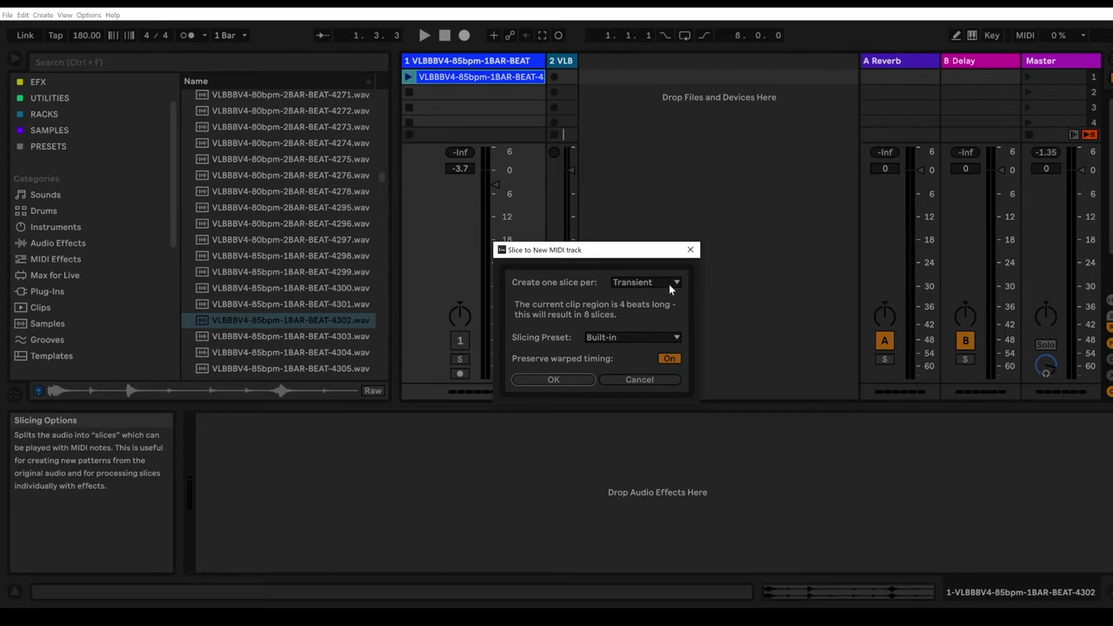
left_click(610, 340)
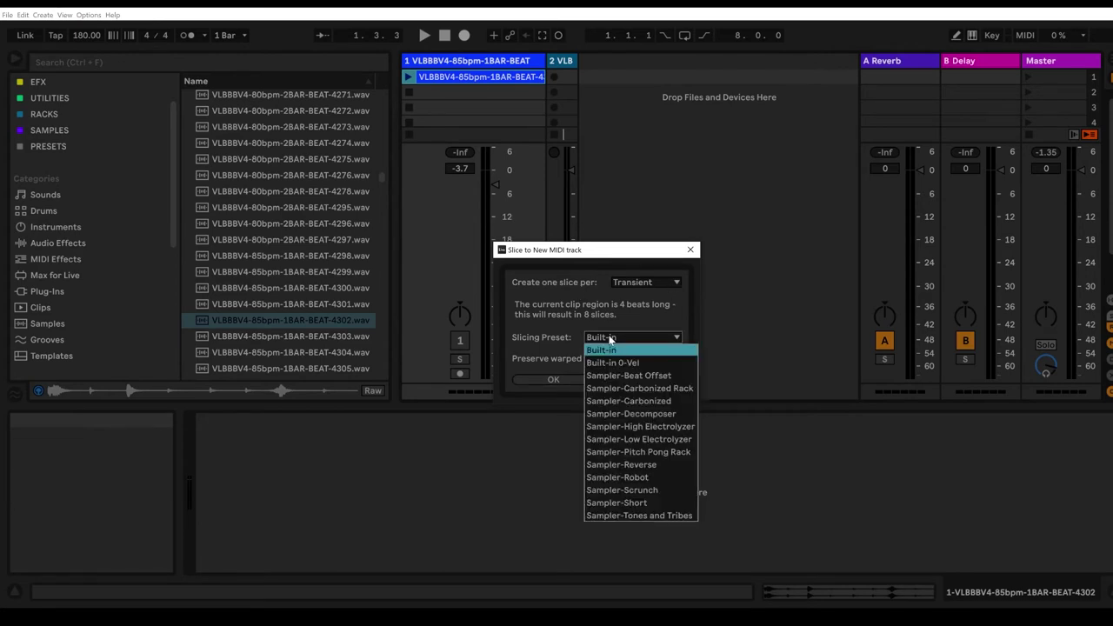
left_click(610, 350)
left_click(554, 380)
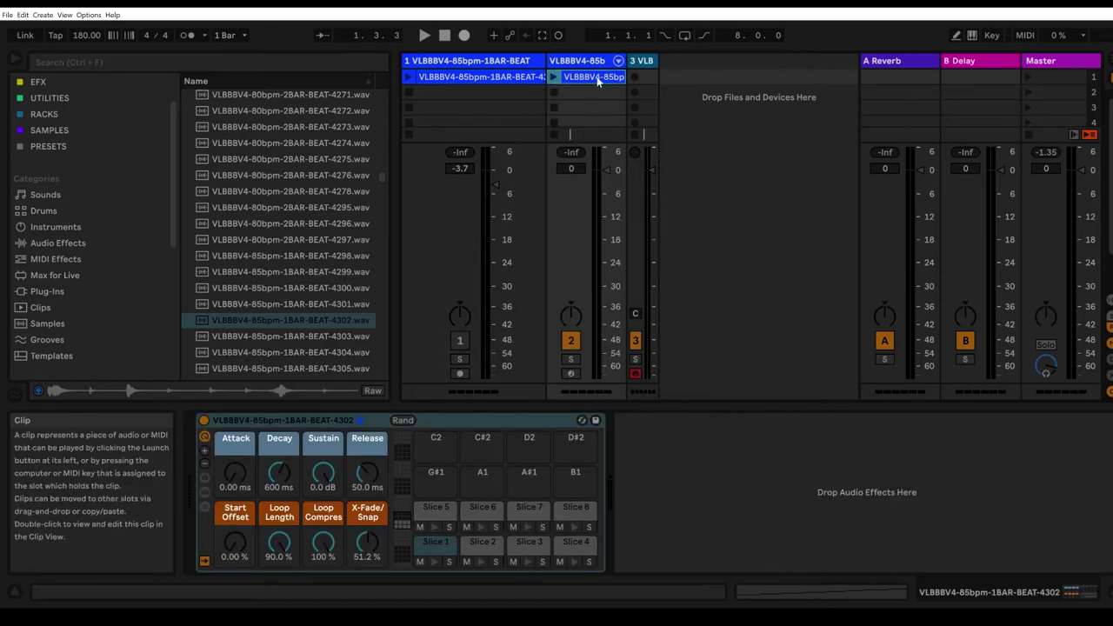
Open the sliced MIDI clip's notes and enlarge the note editor to examine the slices.
left_click(492, 78)
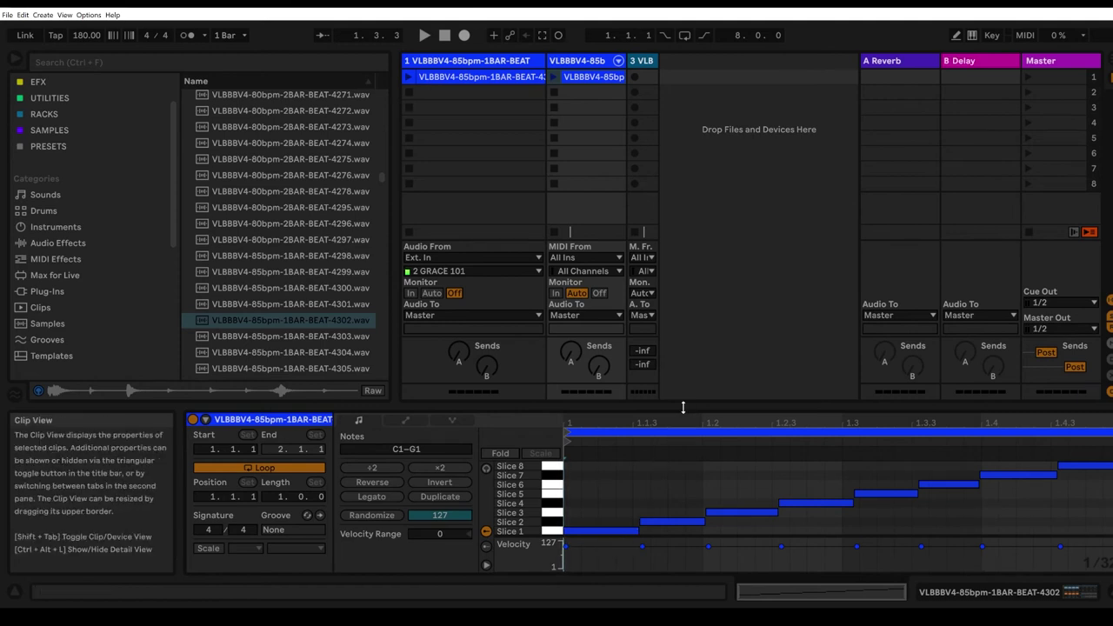
left_click_drag(682, 407, 682, 249)
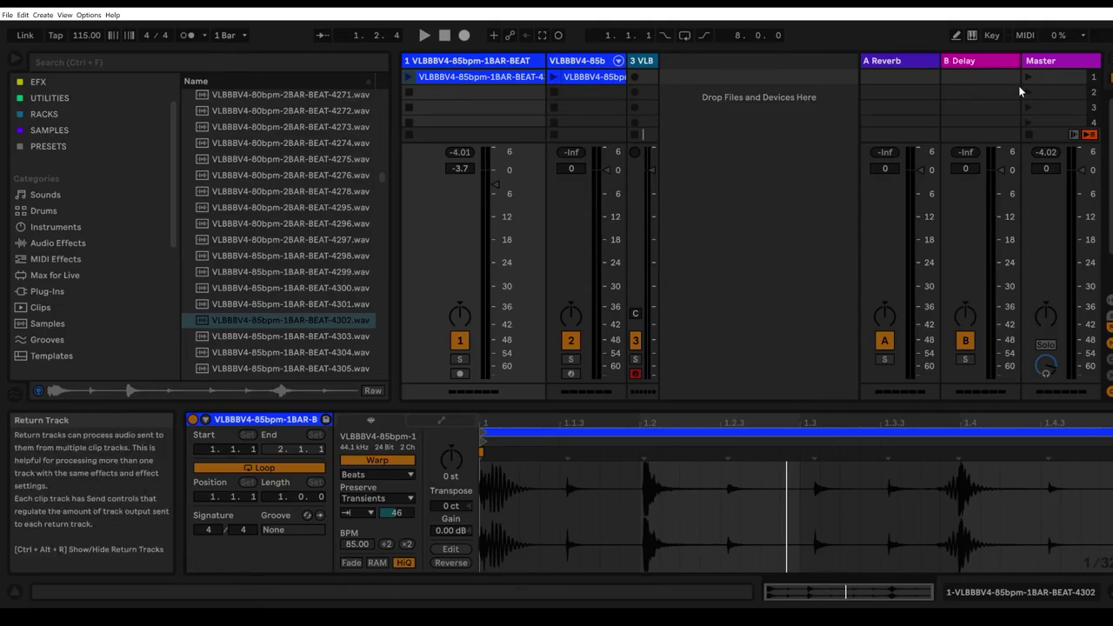
Play the sliced MIDI clip, and mute its track to compare it with the original audio clip.
left_click(554, 77)
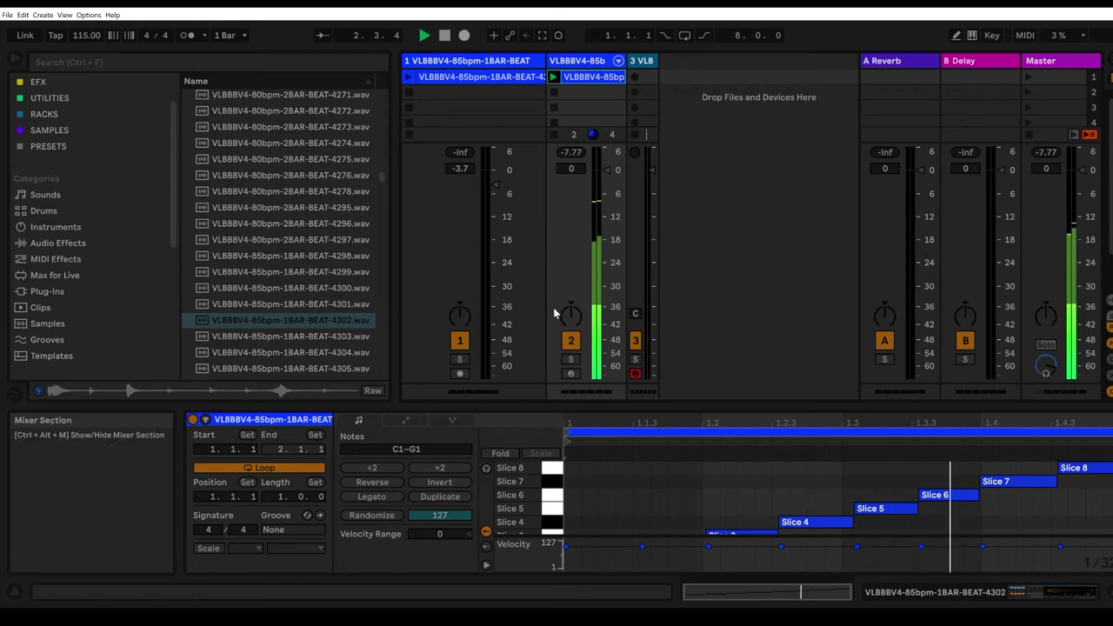
left_click(574, 343)
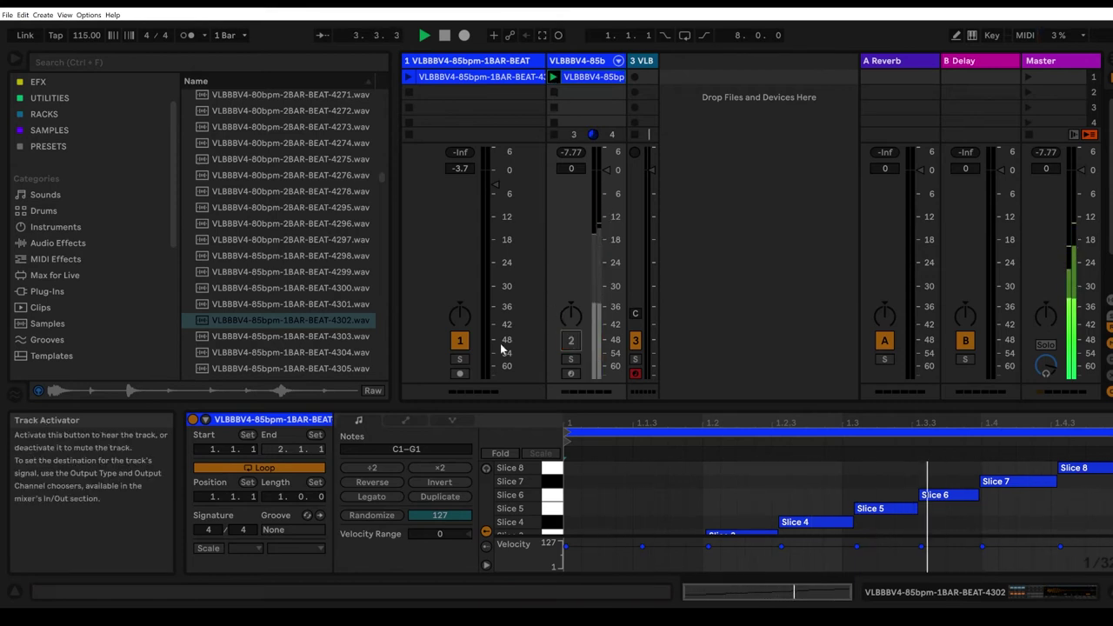
left_click(407, 78)
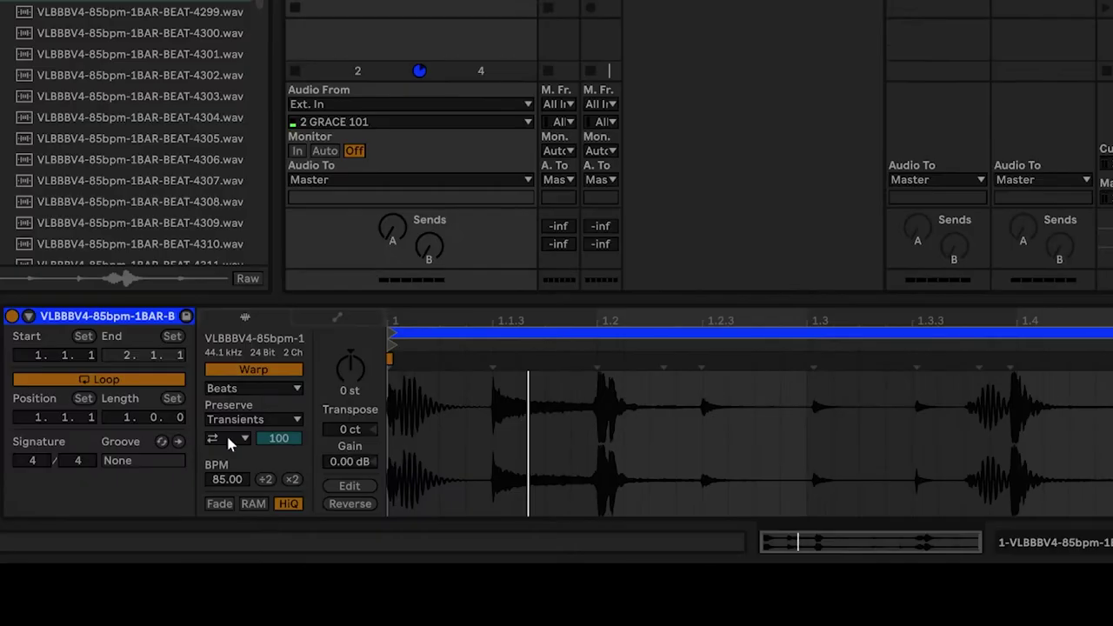
Set the VLBBBV4-85bpm-1BAR-BEAT-4298 clip's transient loop mode to Off and halve its BPM.
left_click(228, 440)
left_click(266, 479)
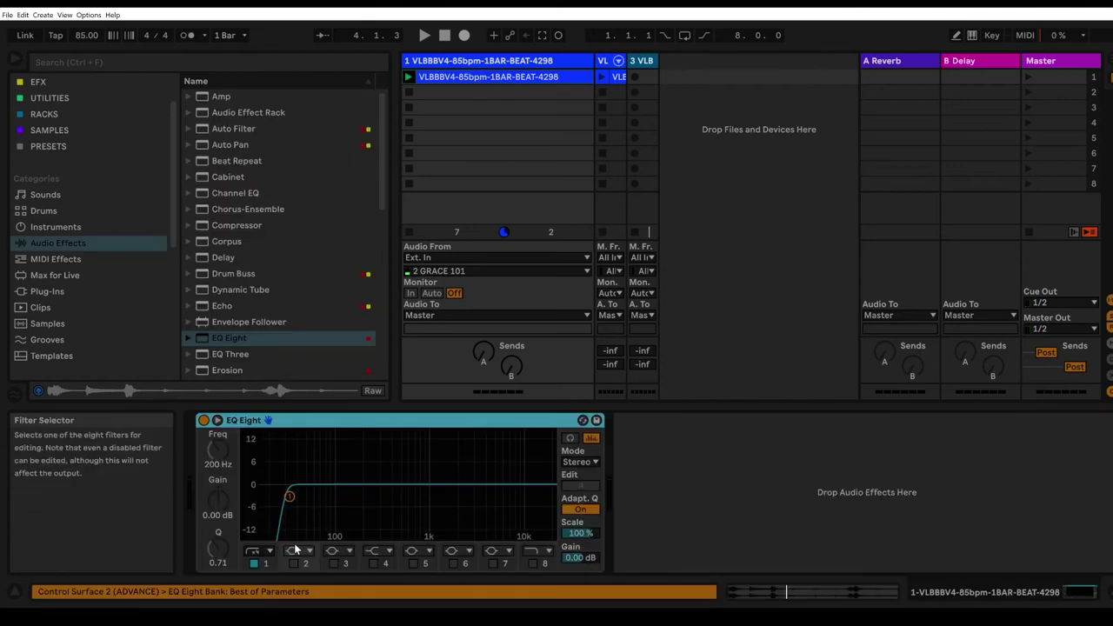
Raise the cutoff of EQ Eight's low-cut filter 1 to 774 Hz during playback of the break.
key("space")
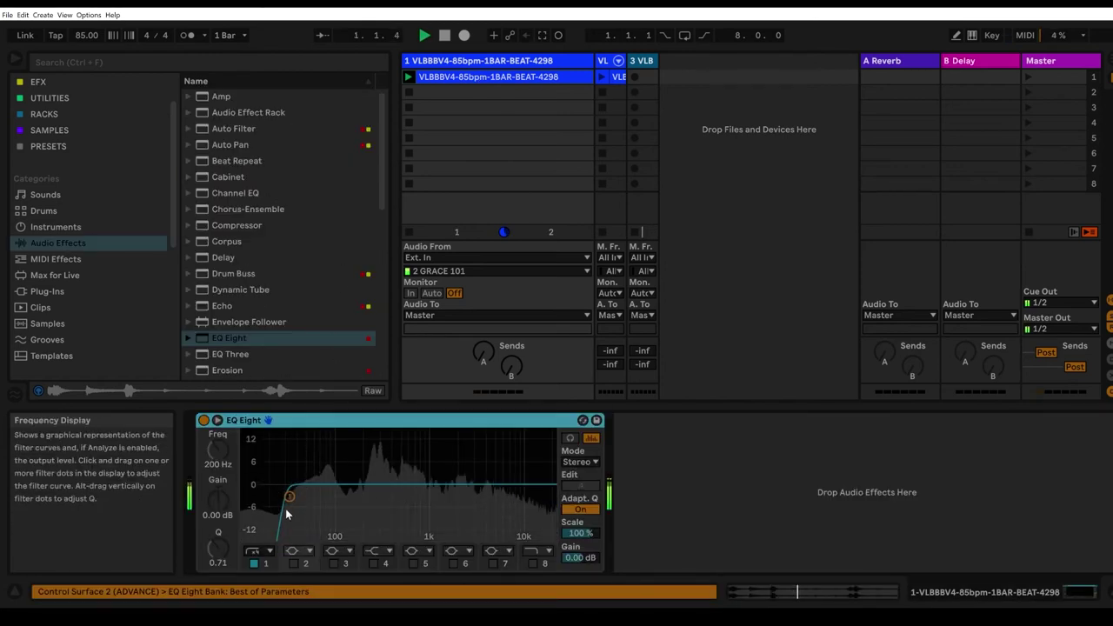
left_click_drag(290, 496, 418, 505)
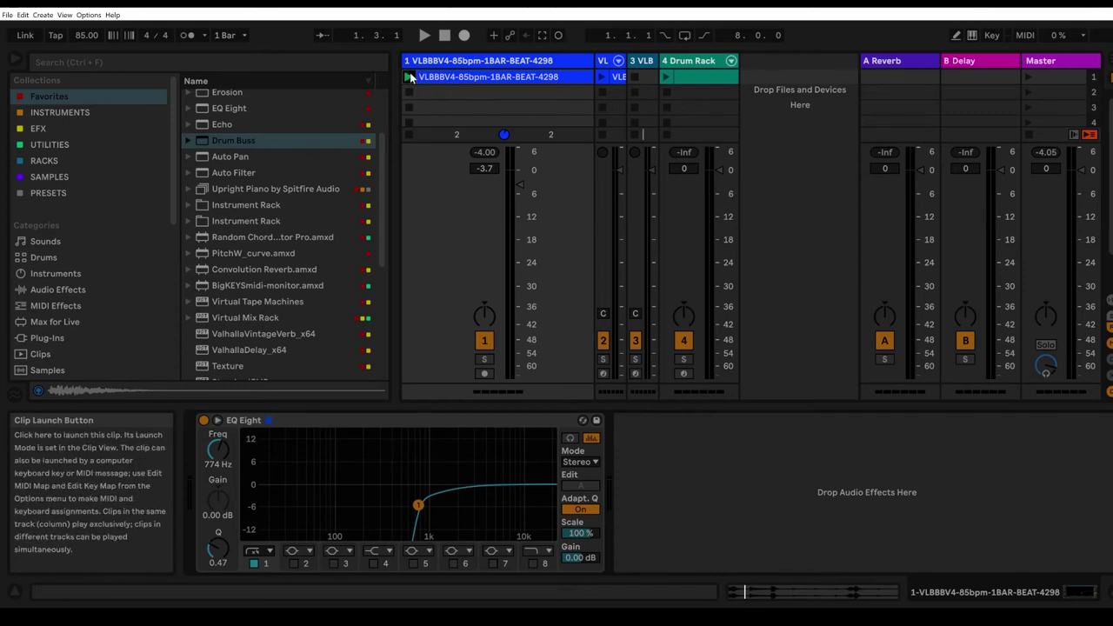
left_click(408, 79)
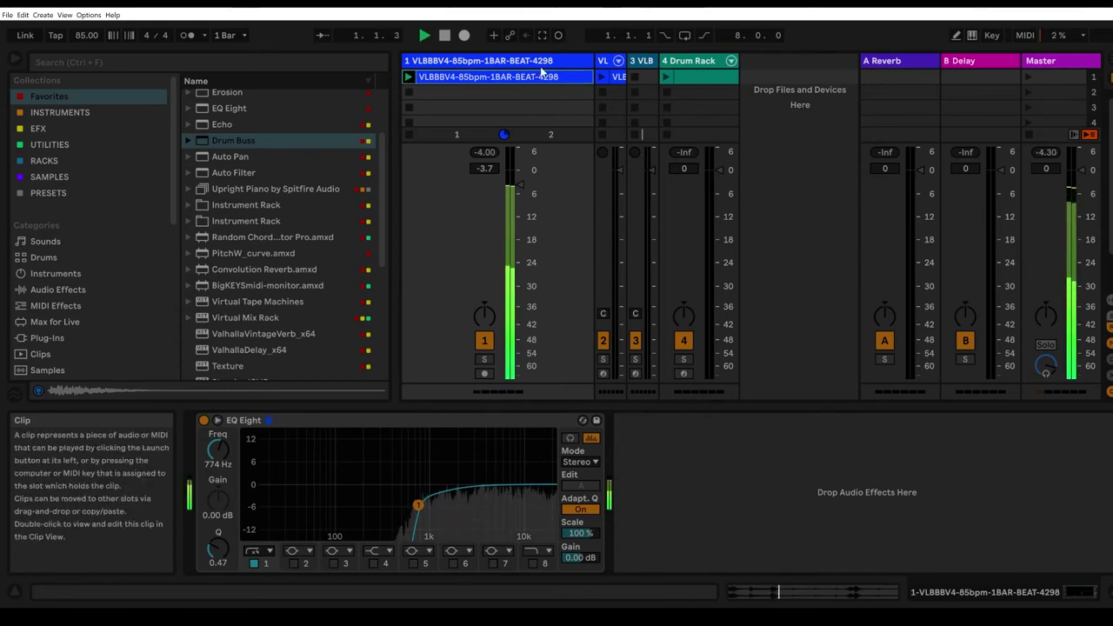
left_click(729, 111)
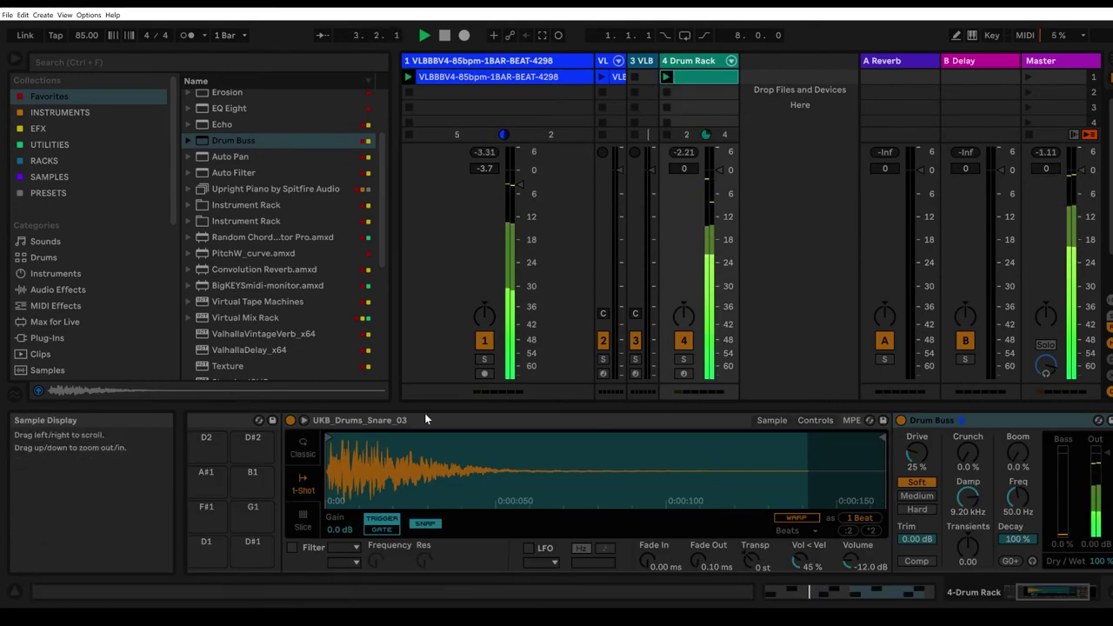
left_click_drag(1070, 591, 1037, 593)
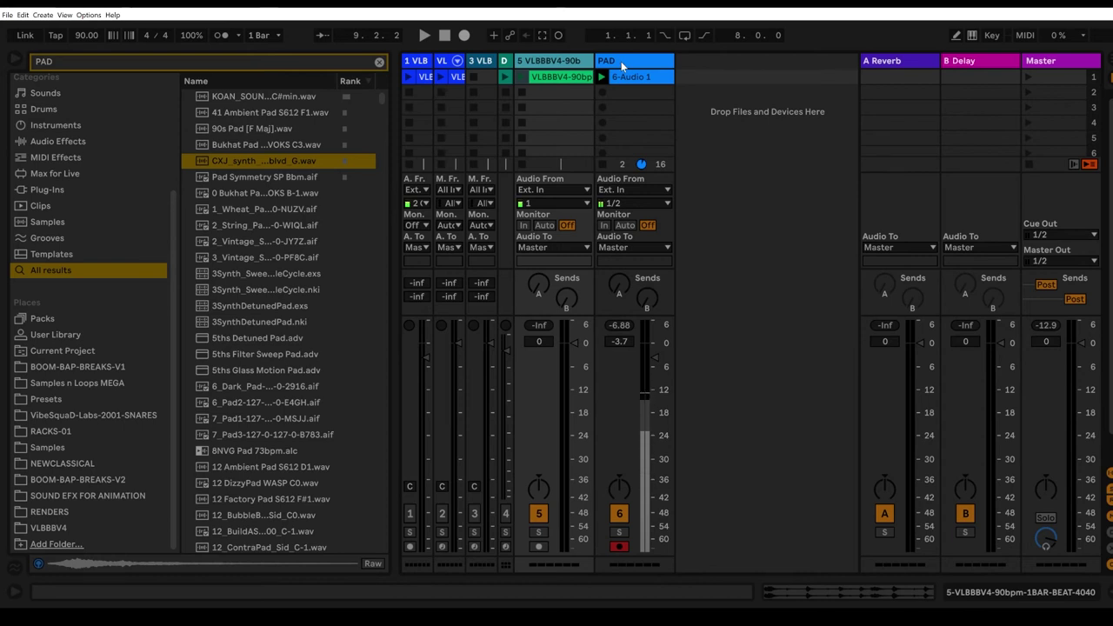
Select the clip on the PAD track and launch it to hear the pad.
left_click(644, 77)
left_click(601, 77)
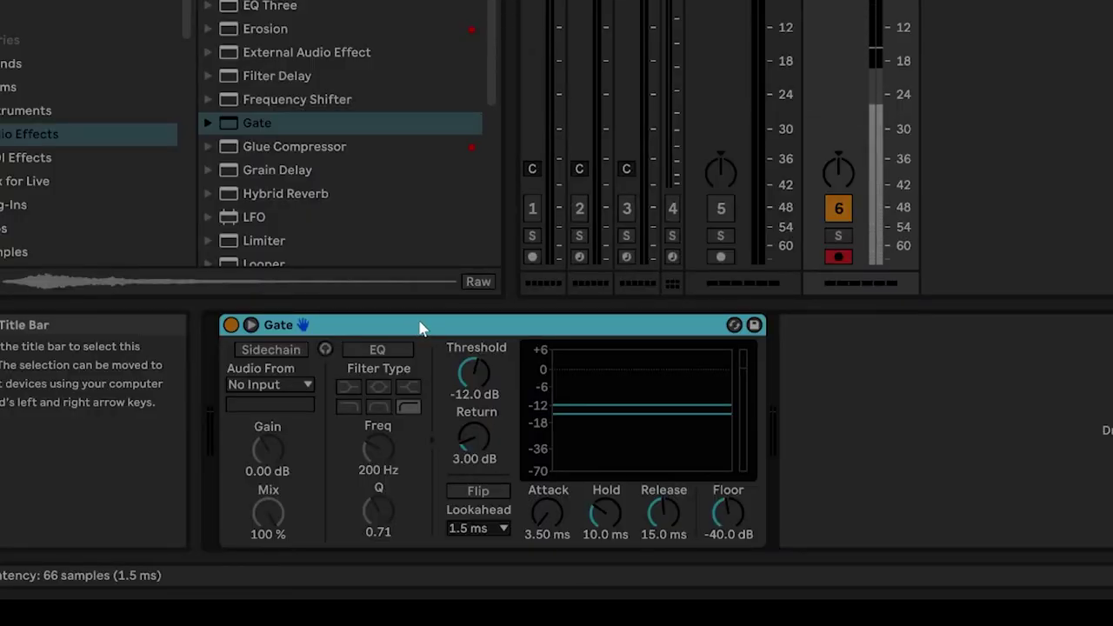
Enable Gate's sidechain from 5-VLBBBV4-90bpm-1BAR-BEAT-4040, and set its sidechain gain to 1.78 dB during playback.
left_click(251, 348)
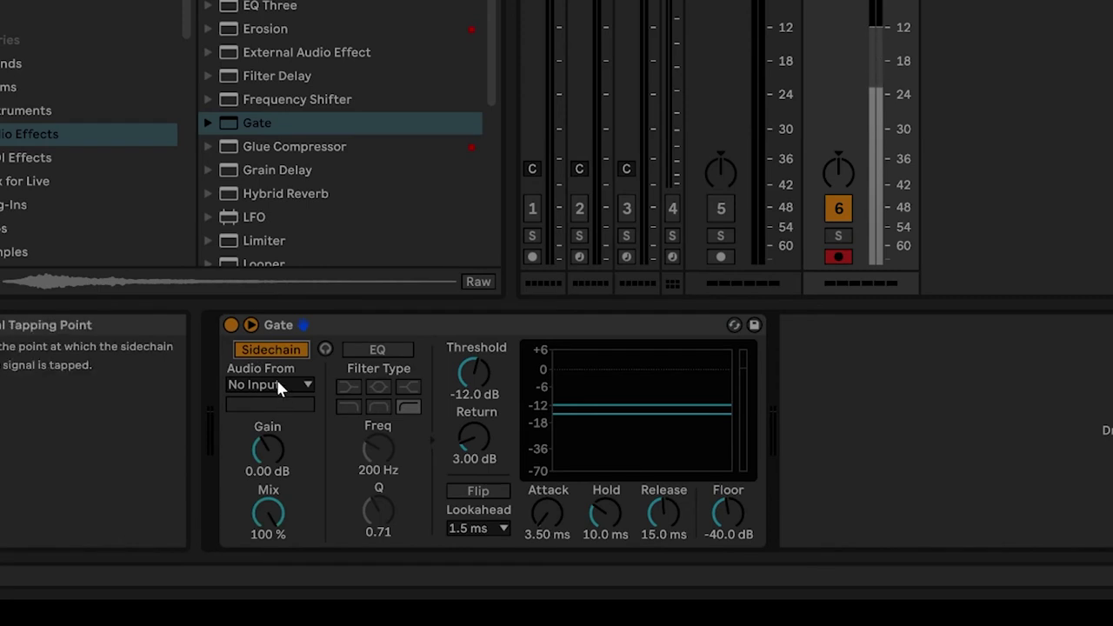
left_click(277, 383)
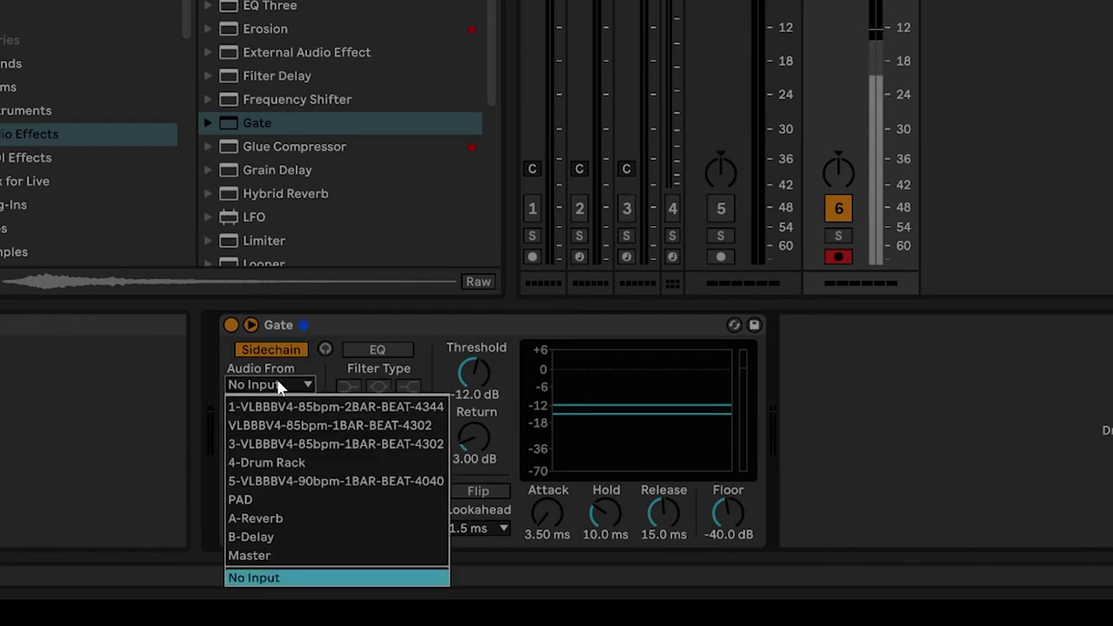
left_click(281, 481)
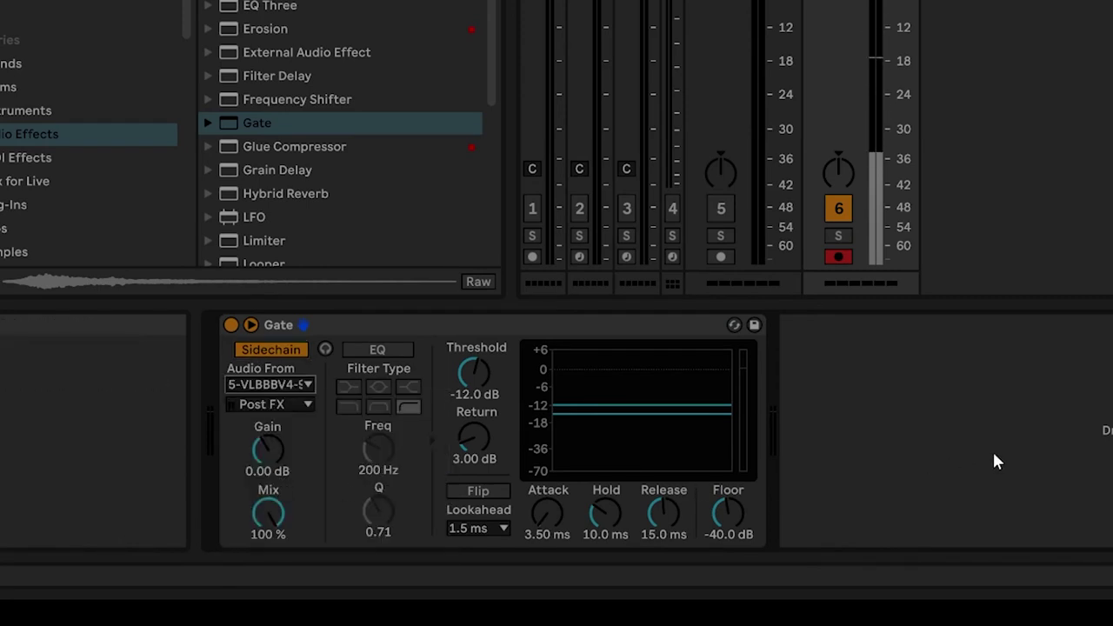
key("space")
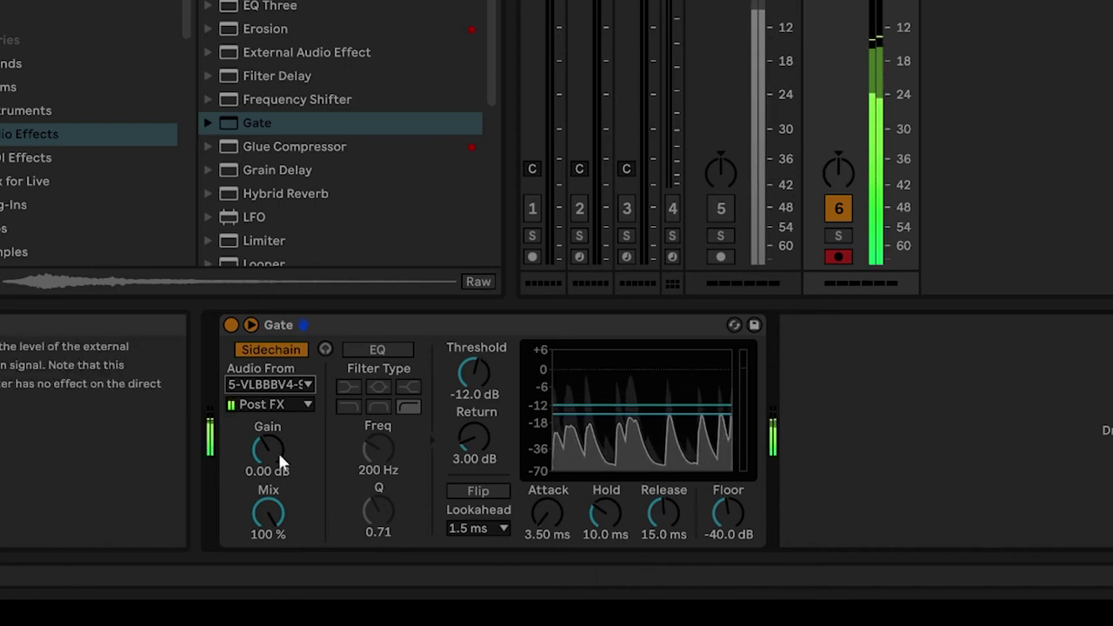
left_click_drag(278, 451, 409, 450)
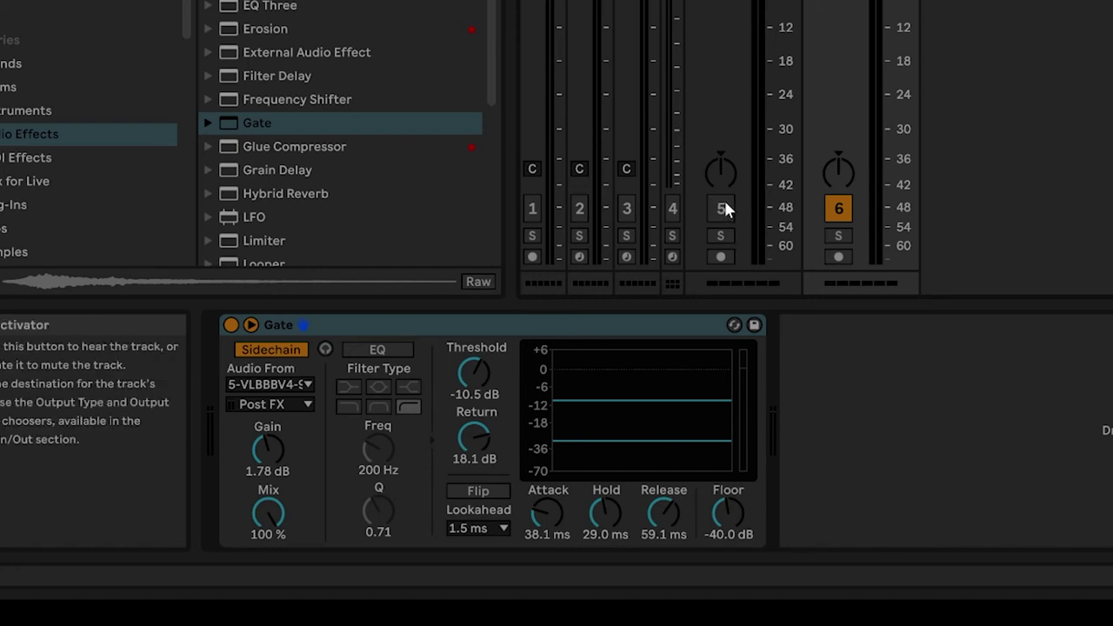
During playback, set the Gate's release to 20.4 ms, hold to 19.3 ms and threshold to -8.60 dB, and adjust its return.
key("space")
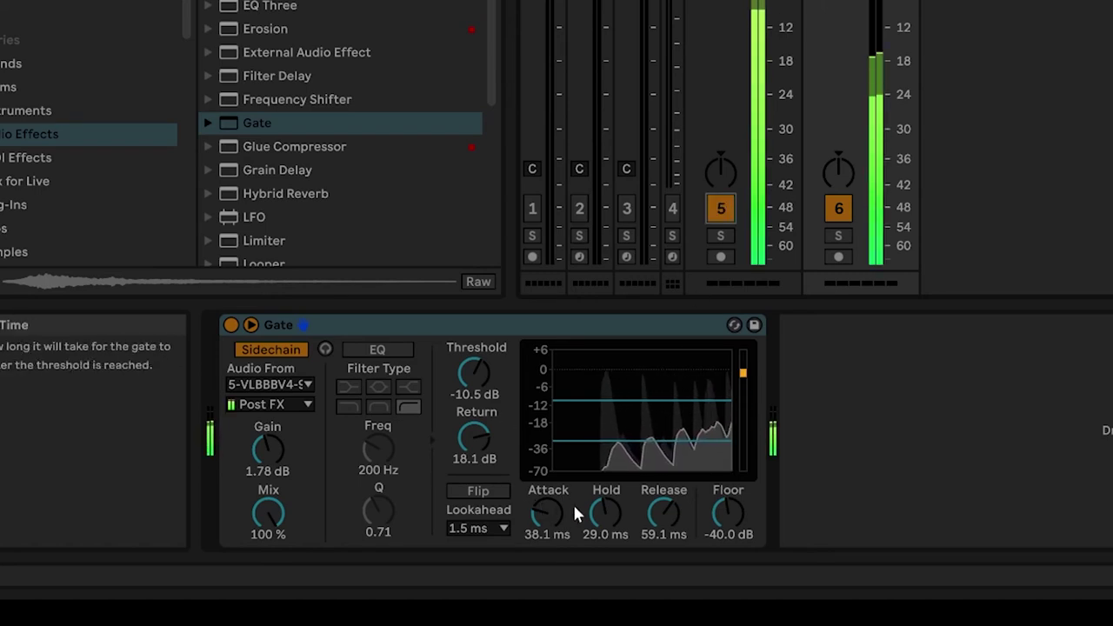
left_click_drag(663, 512, 663, 548)
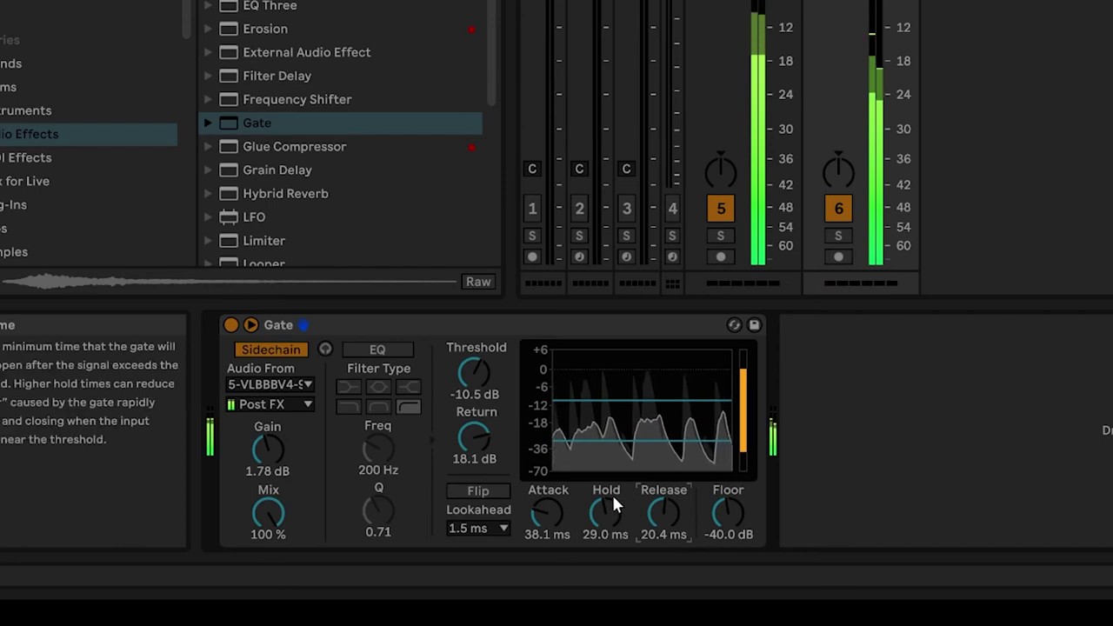
left_click_drag(606, 513, 607, 533)
mouse_move(474, 374)
left_mouse_down()
mouse_move(485, 402)
mouse_move(487, 384)
left_mouse_up()
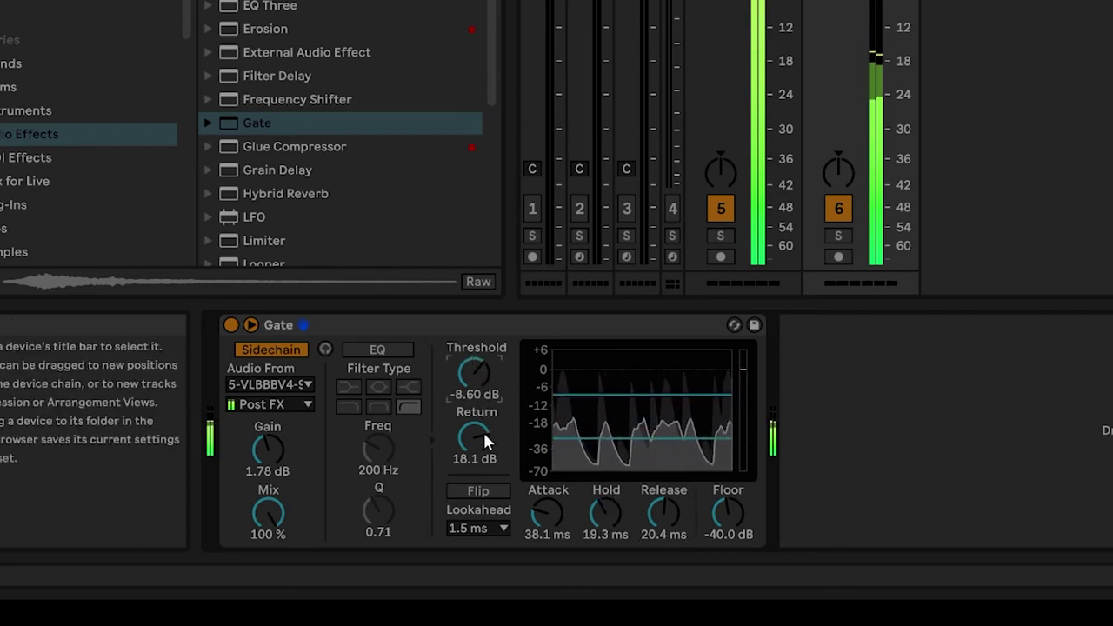
left_click_drag(483, 429, 482, 433)
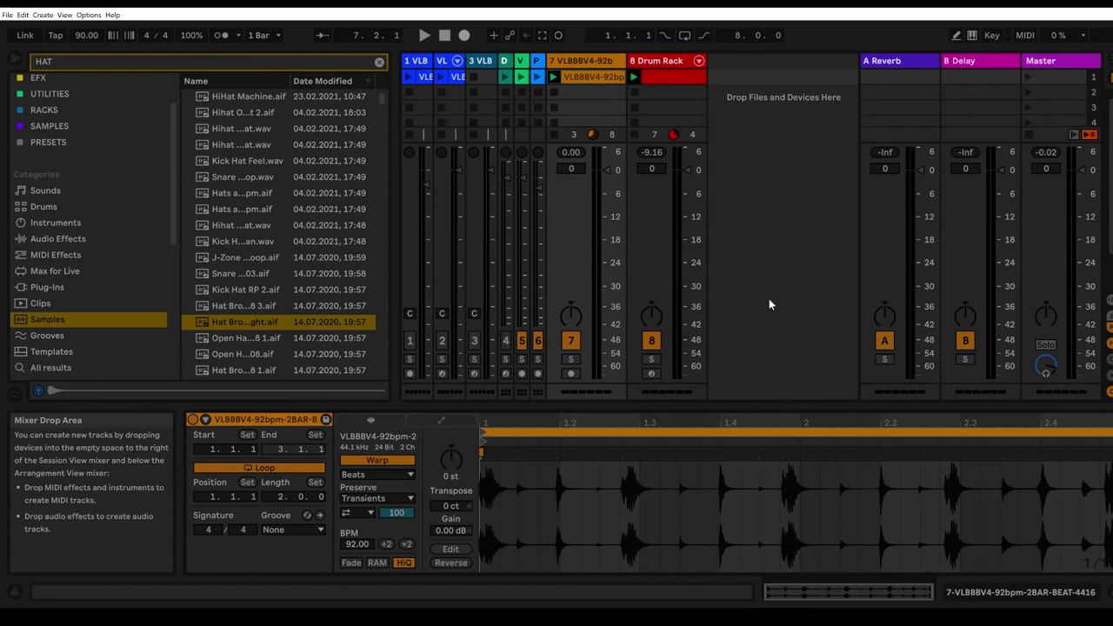
Open the Drum Rack's hi-hat clip and play it together with the 92 bpm break.
left_click(687, 77)
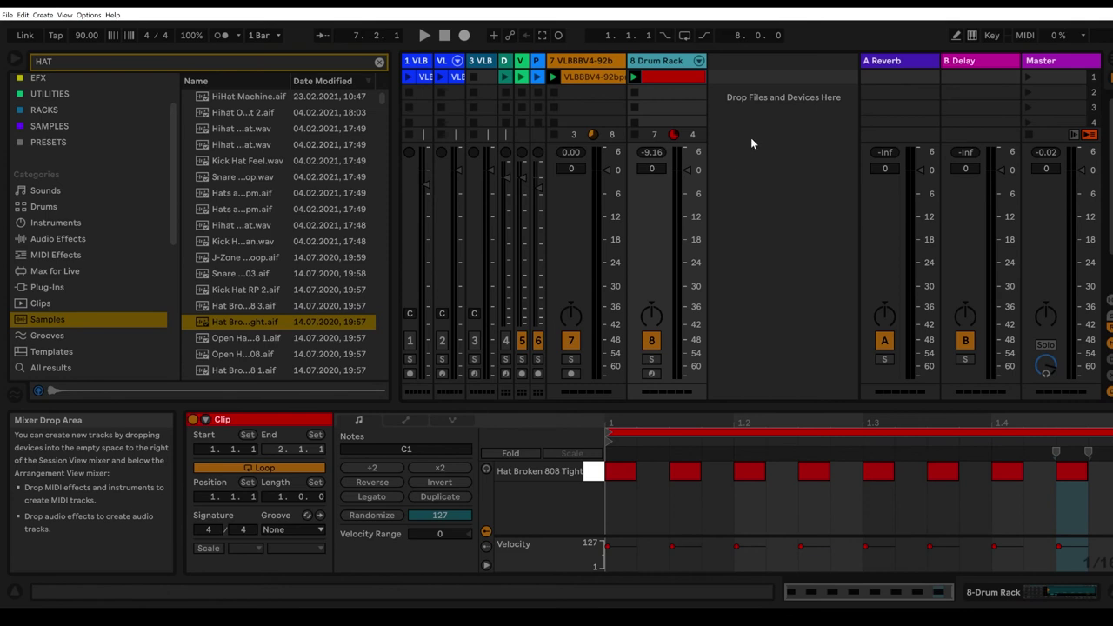
key("space")
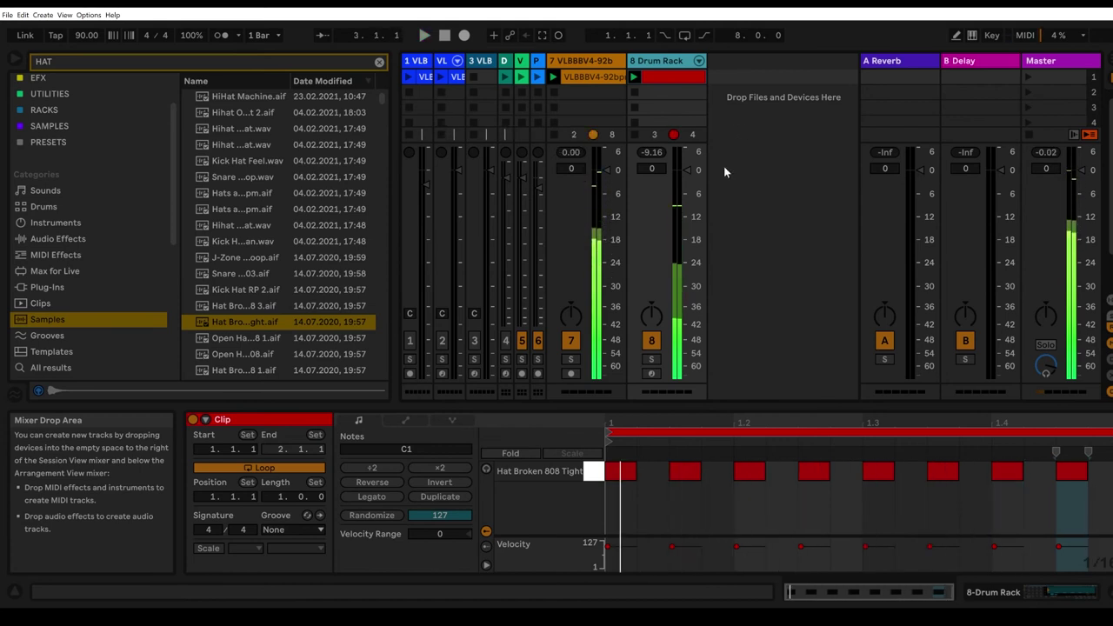
Extract the groove from the VLBBBV4-92bpm-2BAR-BEAT-4416 clip into the groove pool.
left_click(585, 79)
right_click(586, 79)
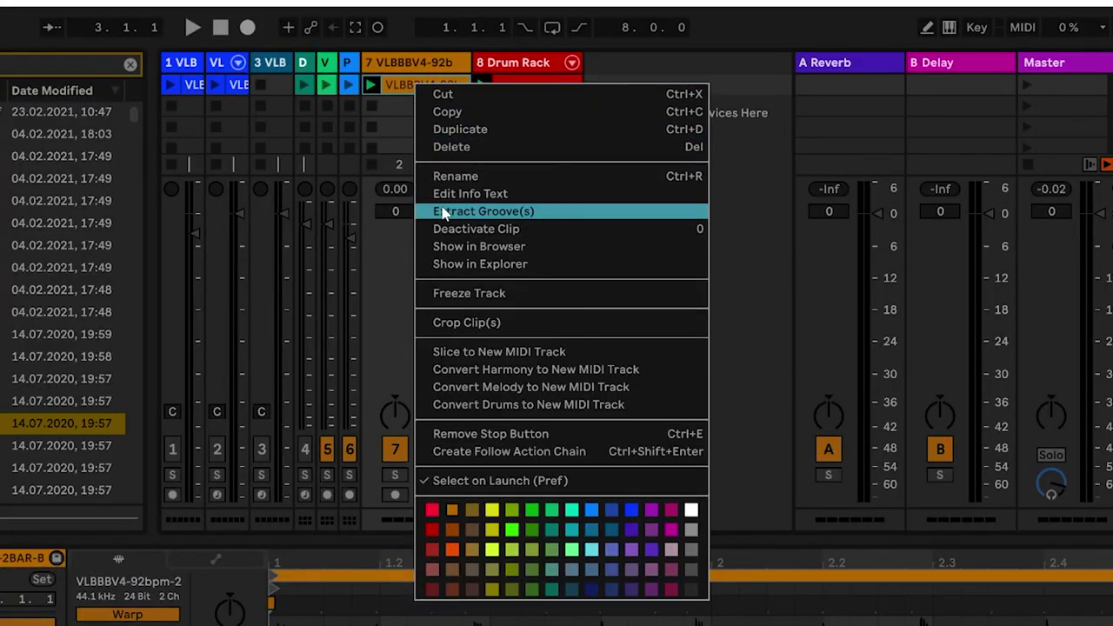
left_click(444, 213)
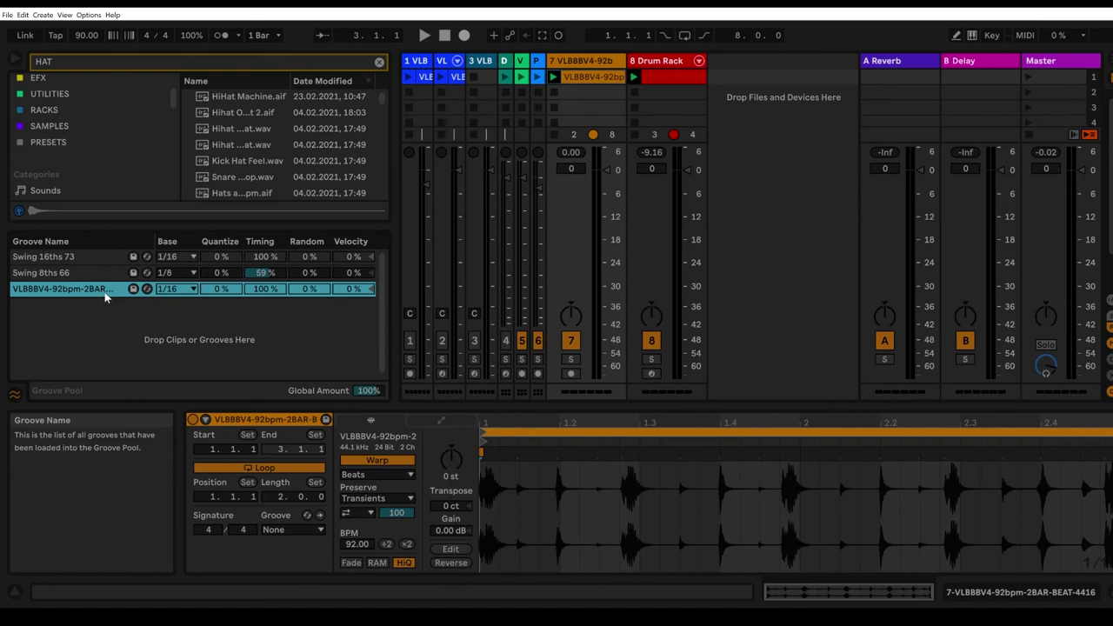
Apply the extracted VLBBBV4-92bpm groove to the Drum Rack's hi-hat clip and play it with the break.
left_click(659, 62)
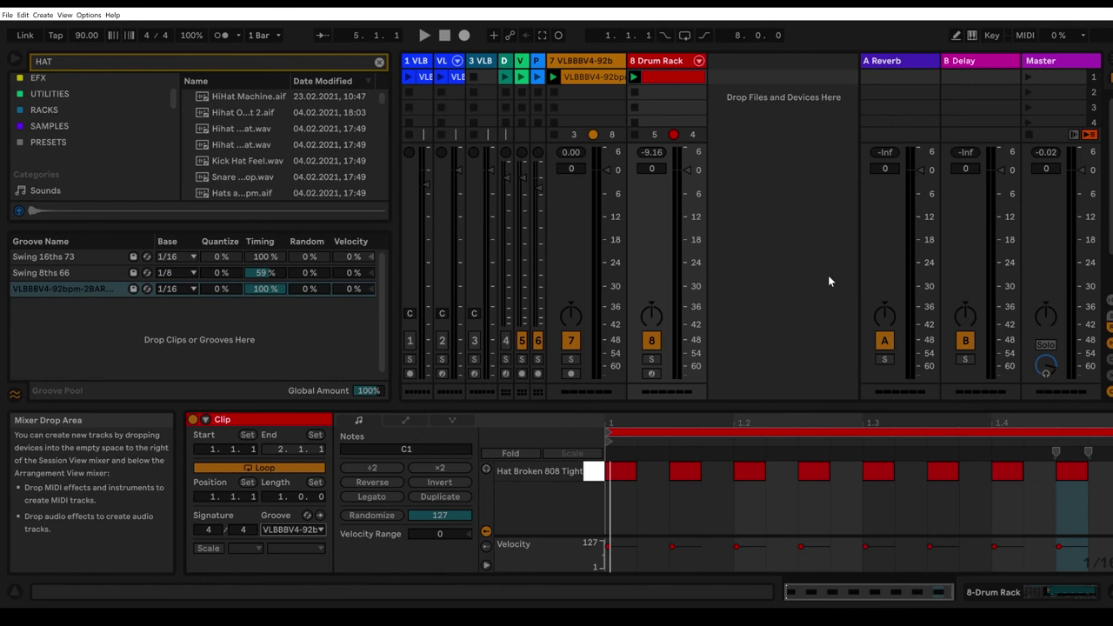
key("space")
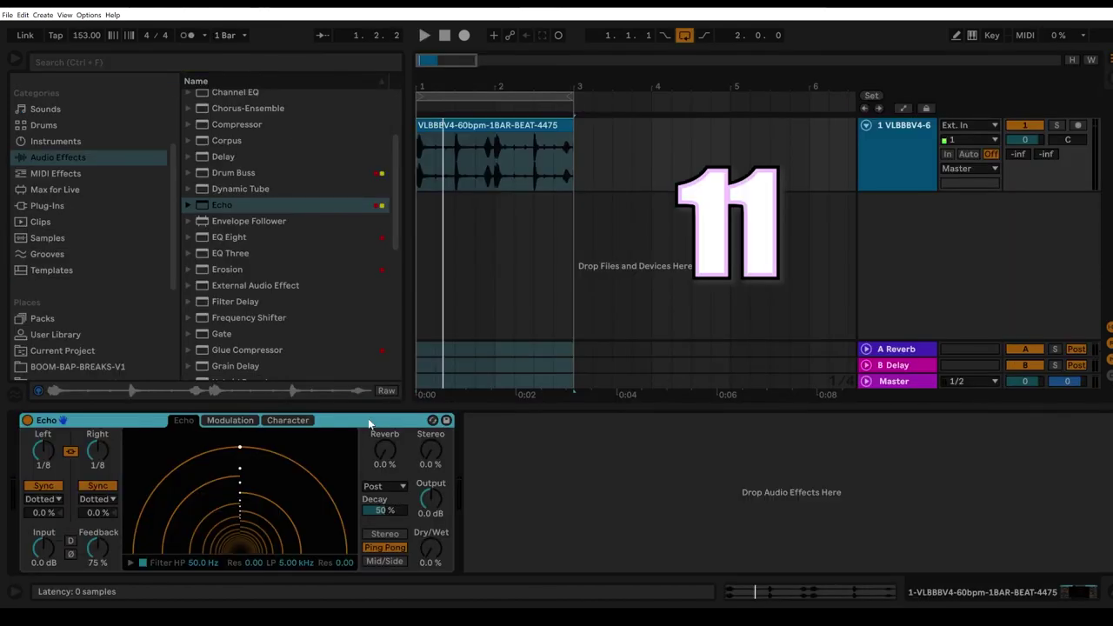
Raise Echo's Dry/Wet to 39 % during playback of the VLBBBV4-60bpm-1BAR-BEAT-4475 loop.
key("space")
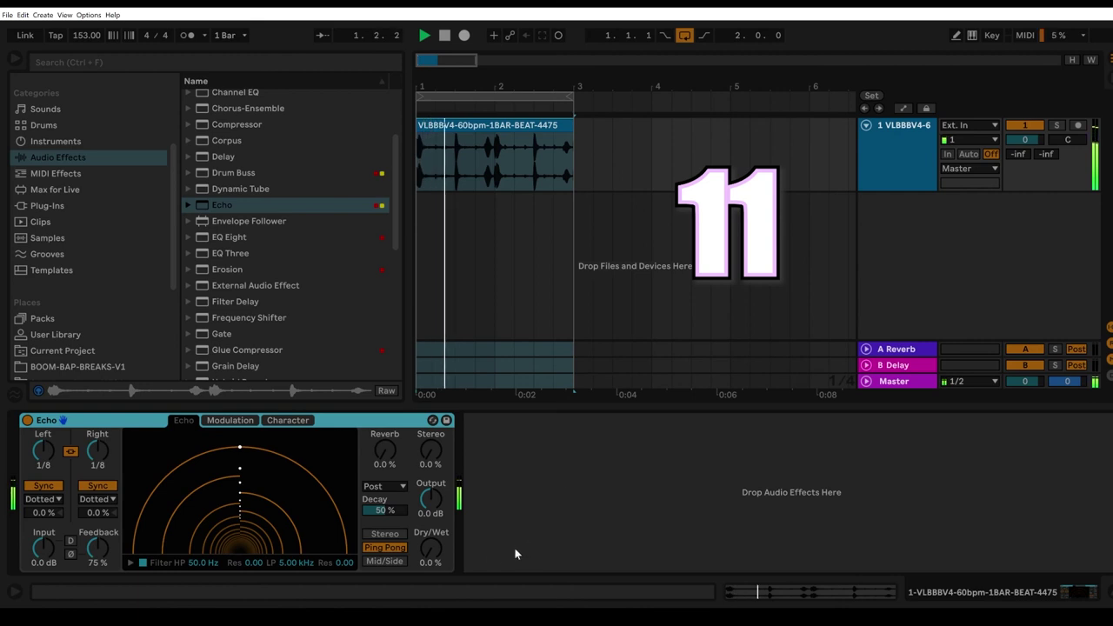
mouse_move(430, 548)
left_mouse_down()
mouse_move(430, 522)
mouse_move(431, 551)
left_mouse_up()
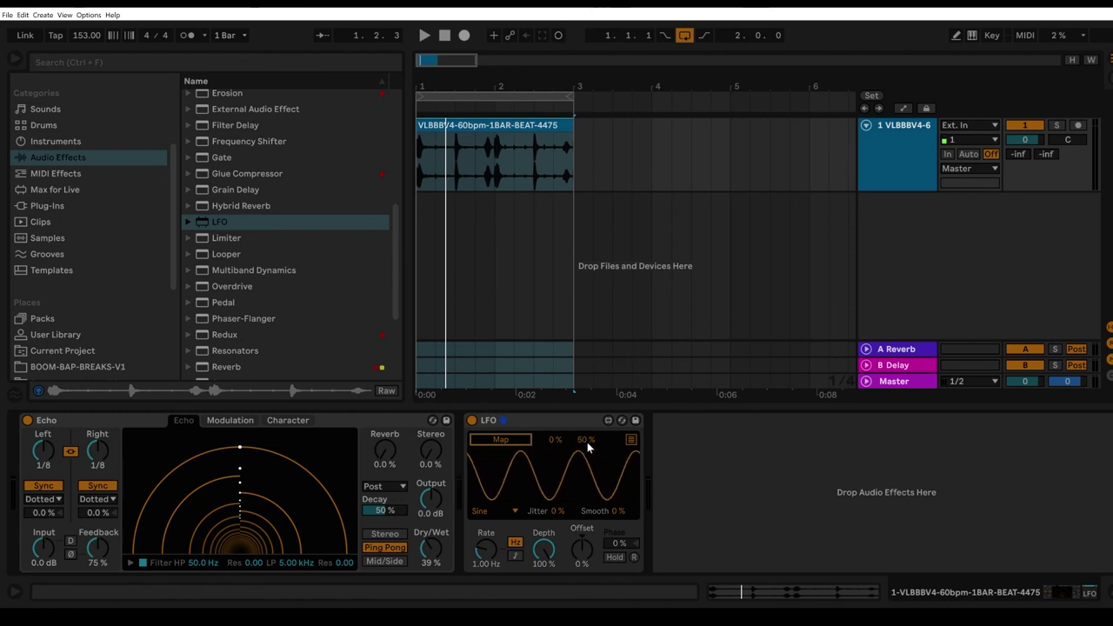
Map the LFO to Echo's Dry/Wet and play the loop to hear the modulation.
left_click(500, 440)
left_click(430, 548)
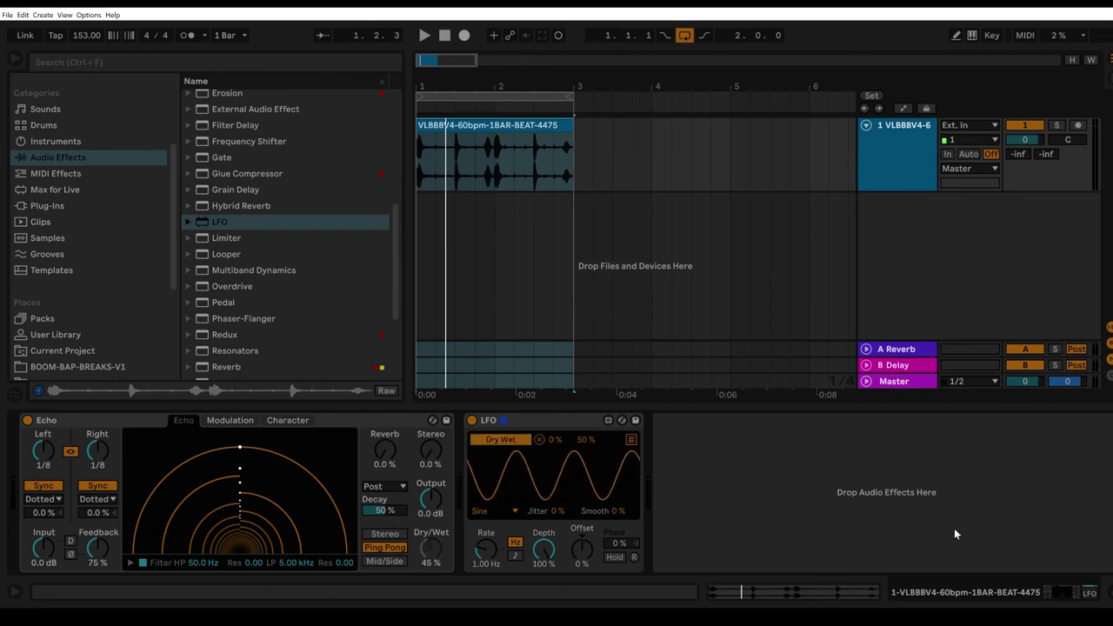
key("space")
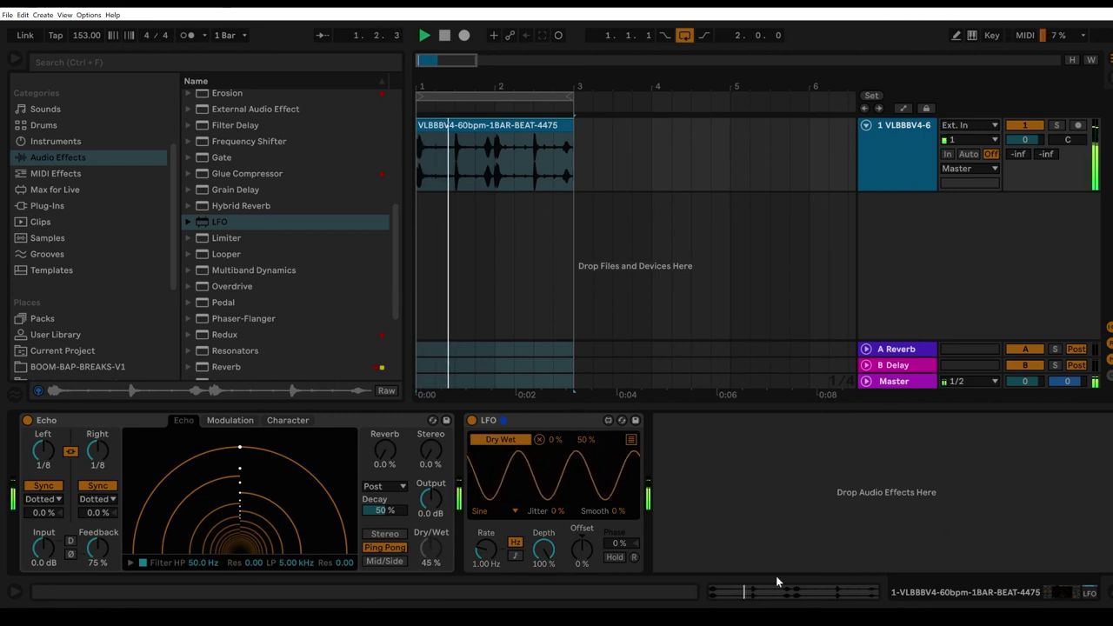
Switch the LFO to tempo-synced rate and set the rate to 4.
left_click(515, 556)
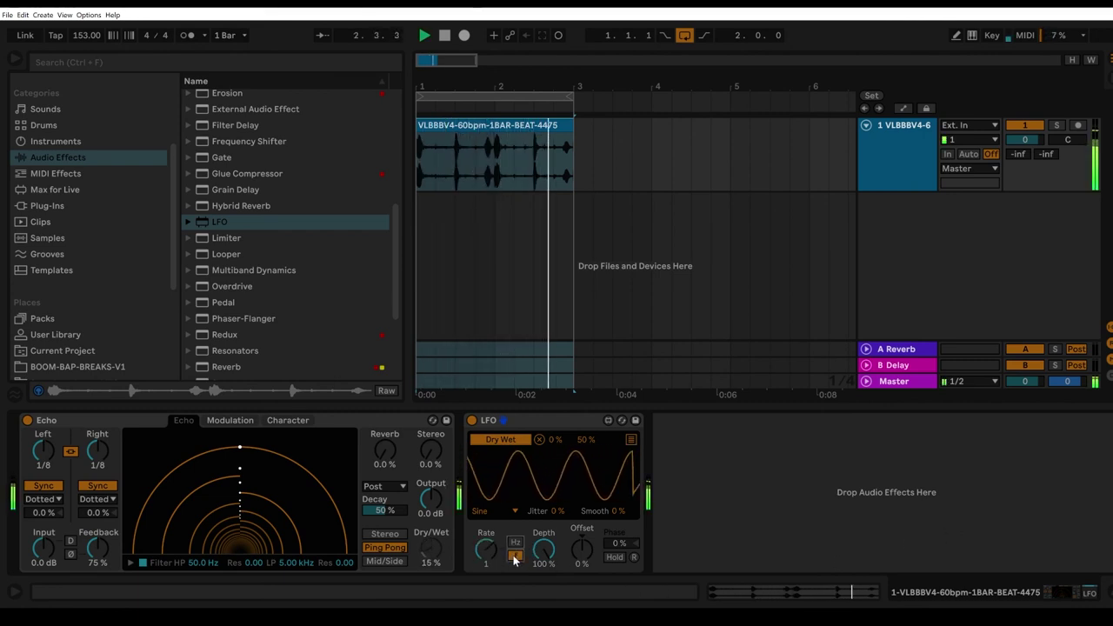
left_click_drag(489, 553, 489, 530)
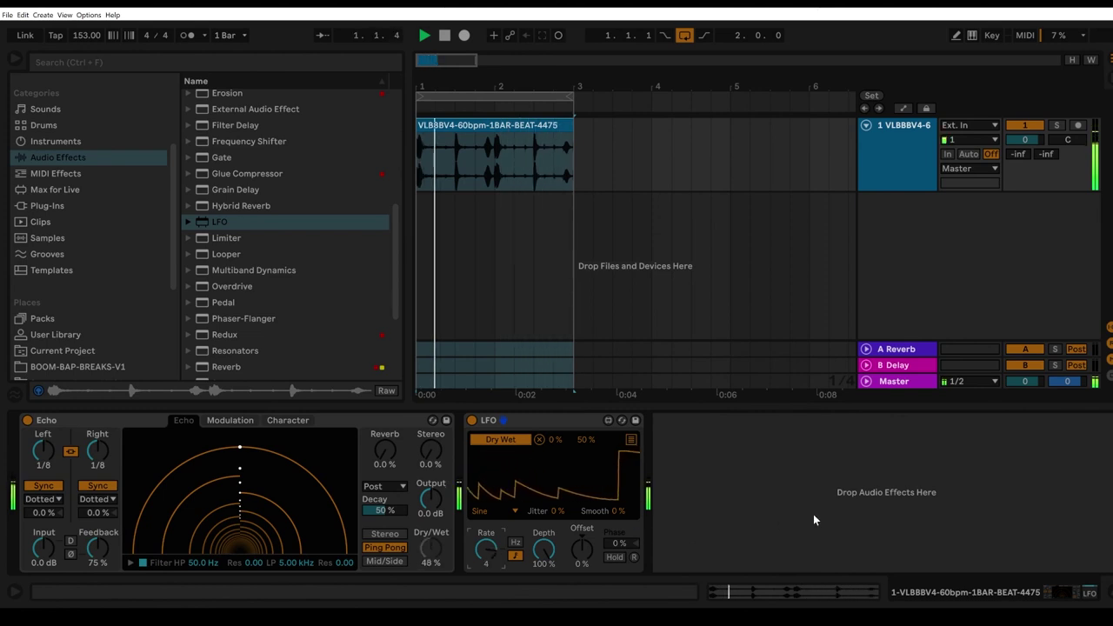